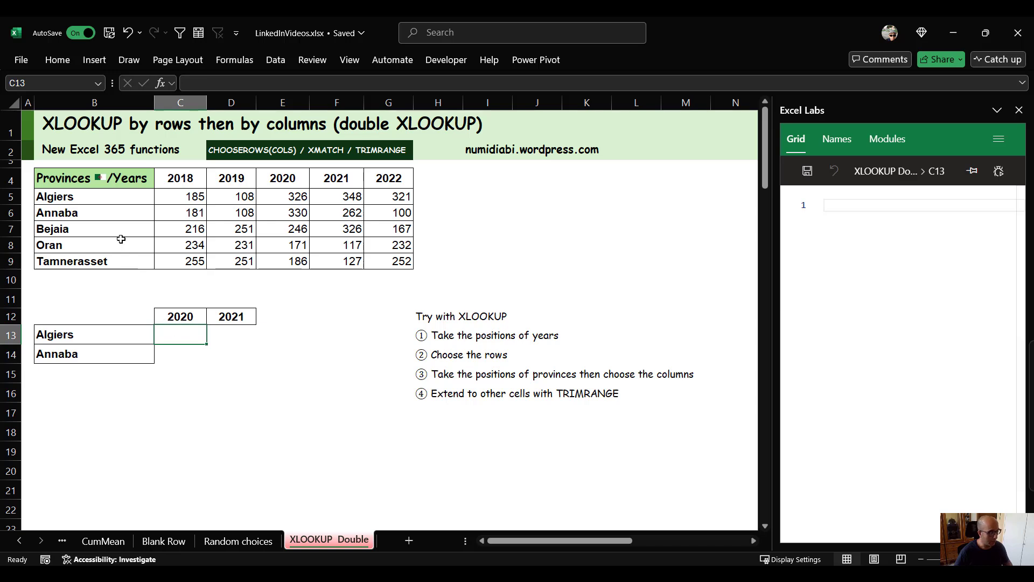
Step: Examine the table's values, its province and year headers, and the provinces and years listed in the lookup grid below
left_click_drag(195, 200, 403, 263)
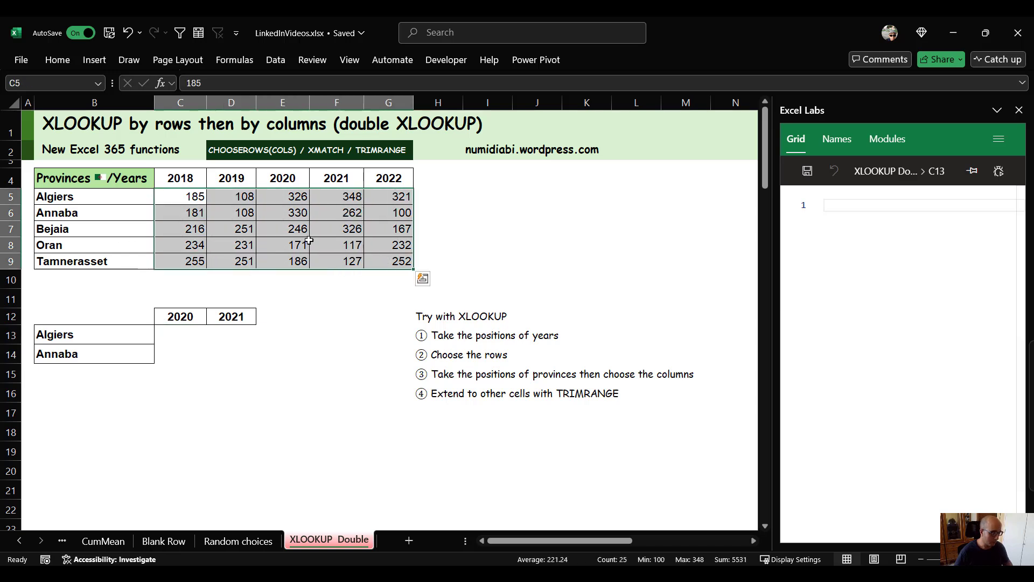
left_click_drag(105, 195, 108, 261)
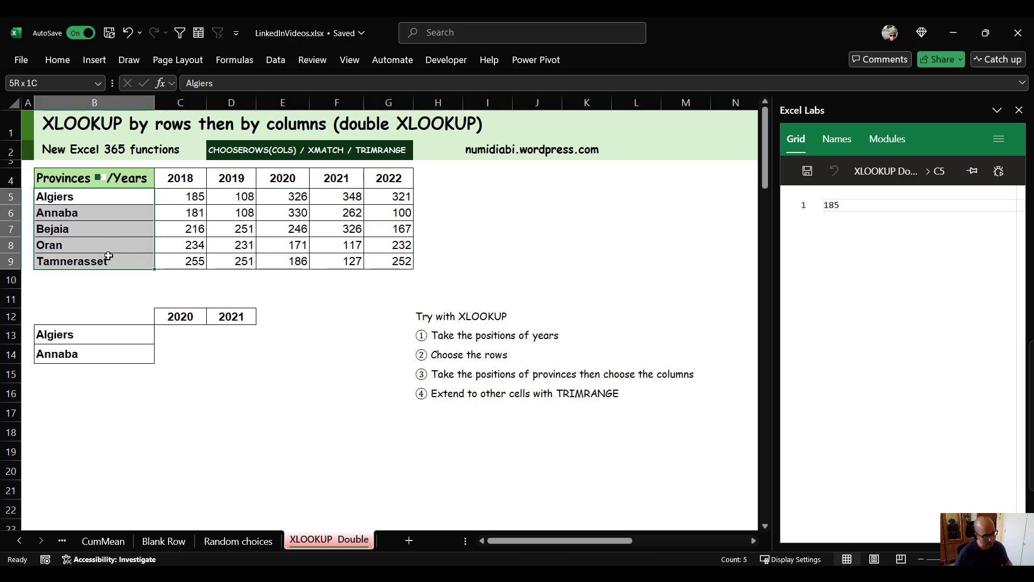
left_click_drag(202, 178, 388, 178)
left_click(176, 333)
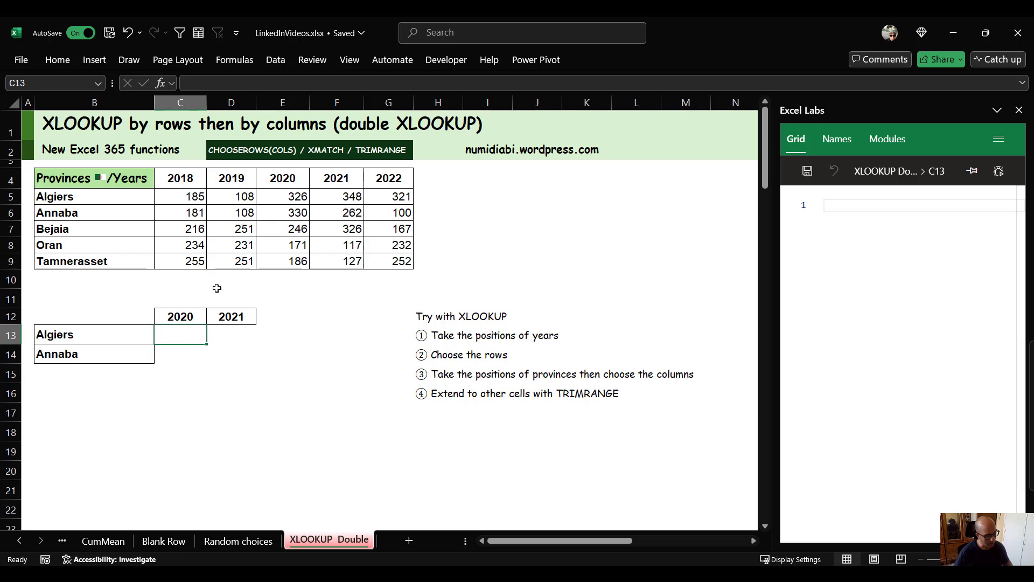
left_click_drag(82, 343, 84, 352)
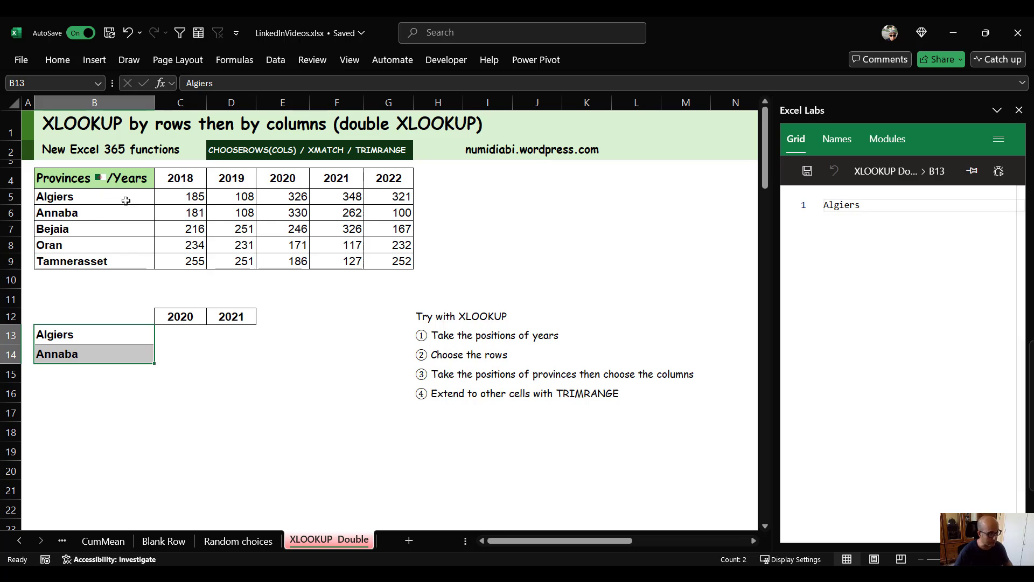
left_click(180, 316)
left_click(237, 319)
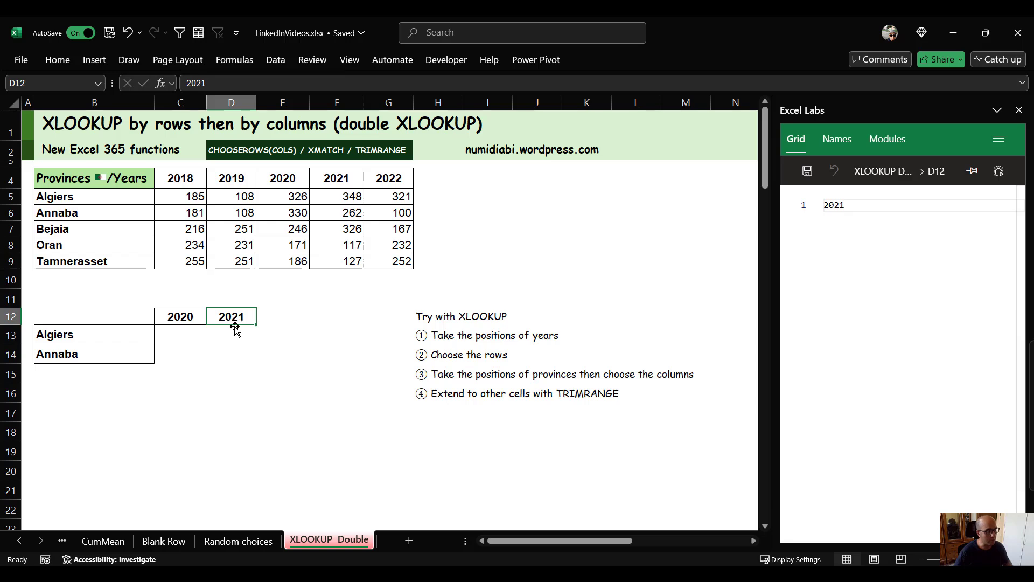
Step: Start an XLOOKUP formula in C13 with B13:B14 as lookup values and the provinces B5:B9 as lookup array
left_click(185, 331)
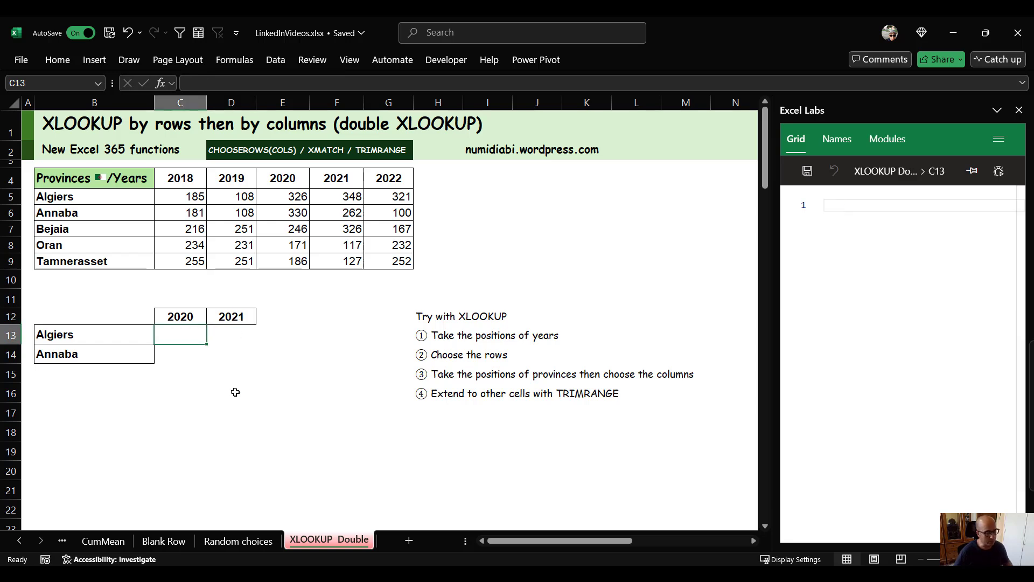
type("=xlo")
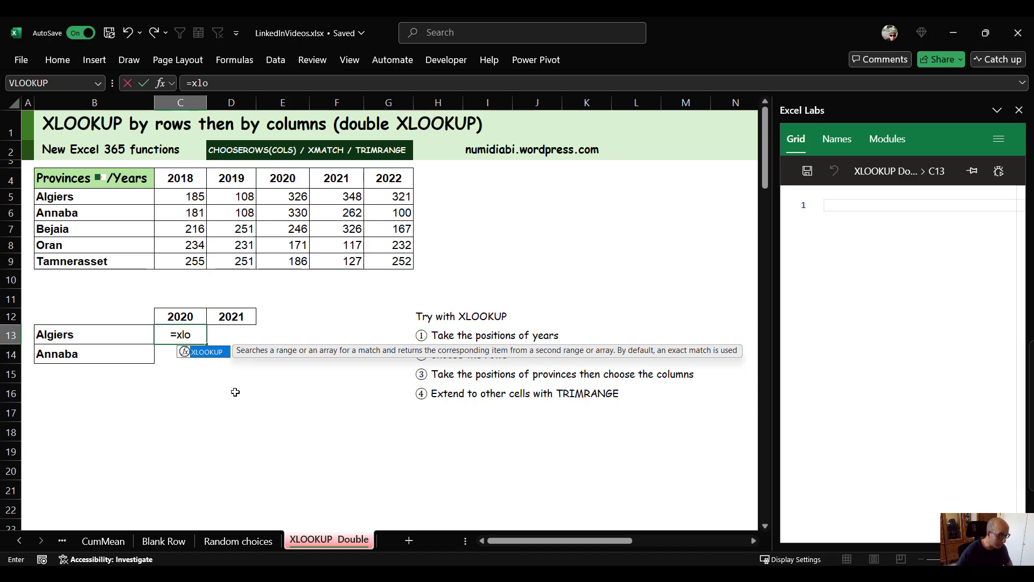
key("Tab")
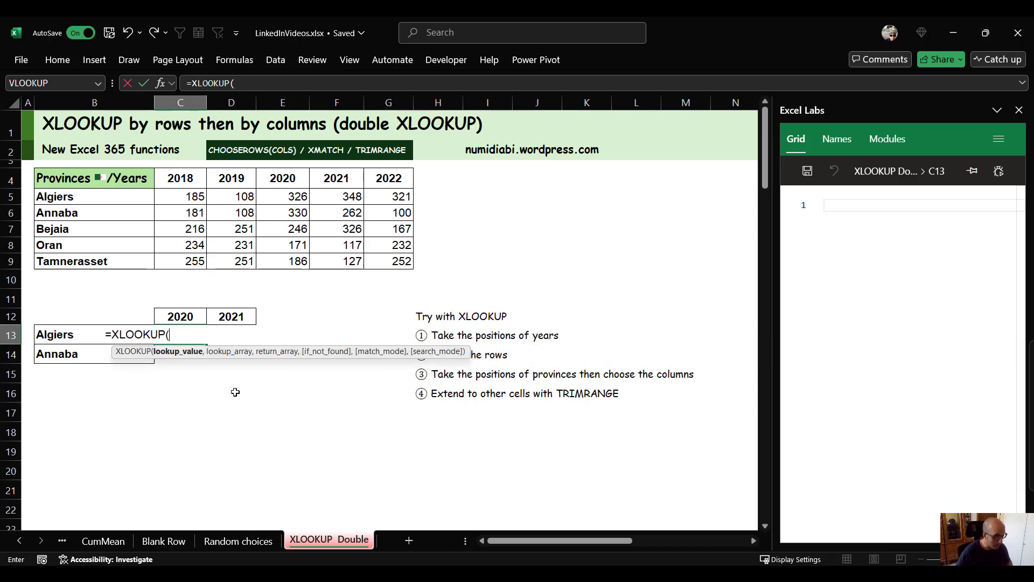
left_click_drag(68, 334, 69, 354)
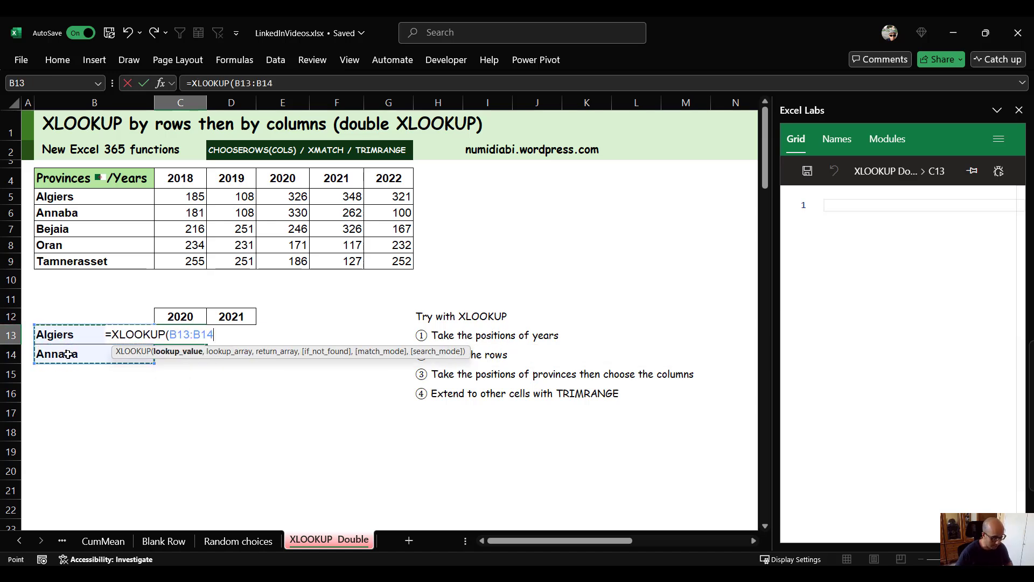
type(",")
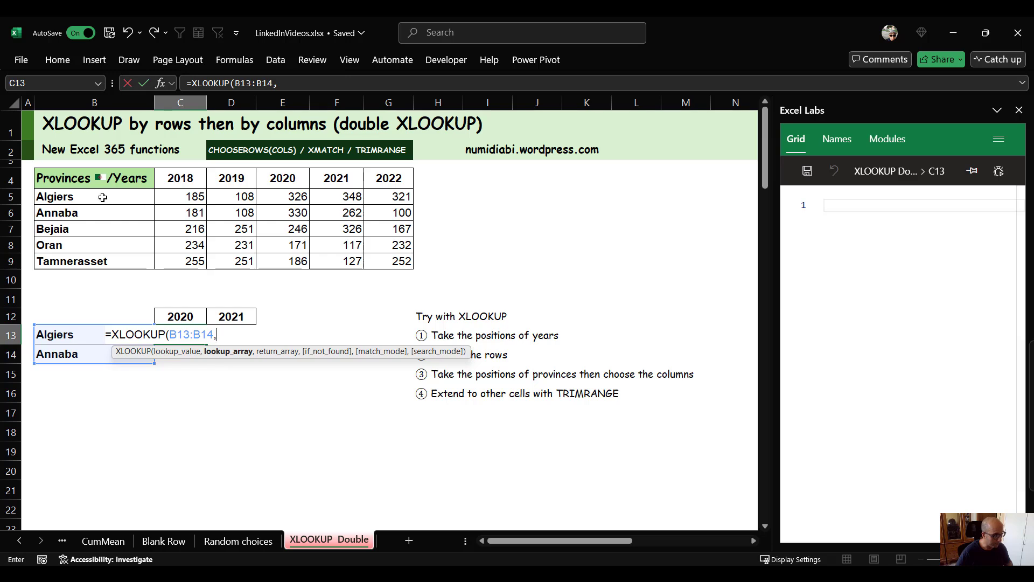
left_click_drag(102, 196, 105, 260)
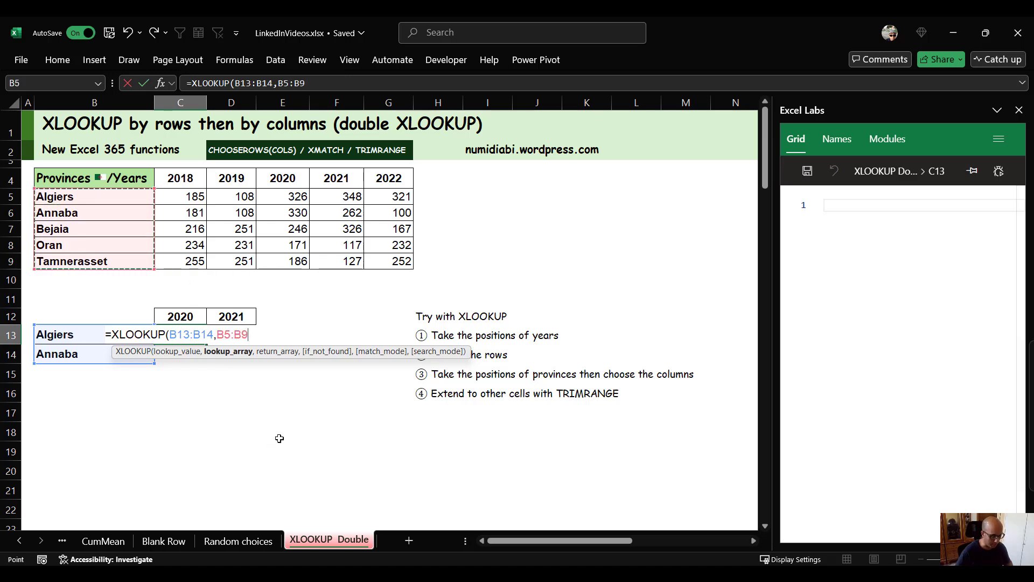
Step: Complete the C13 formula with XLOOKUP(C12,C4:G4,C5:G9) nested as the return array
type(",xlo")
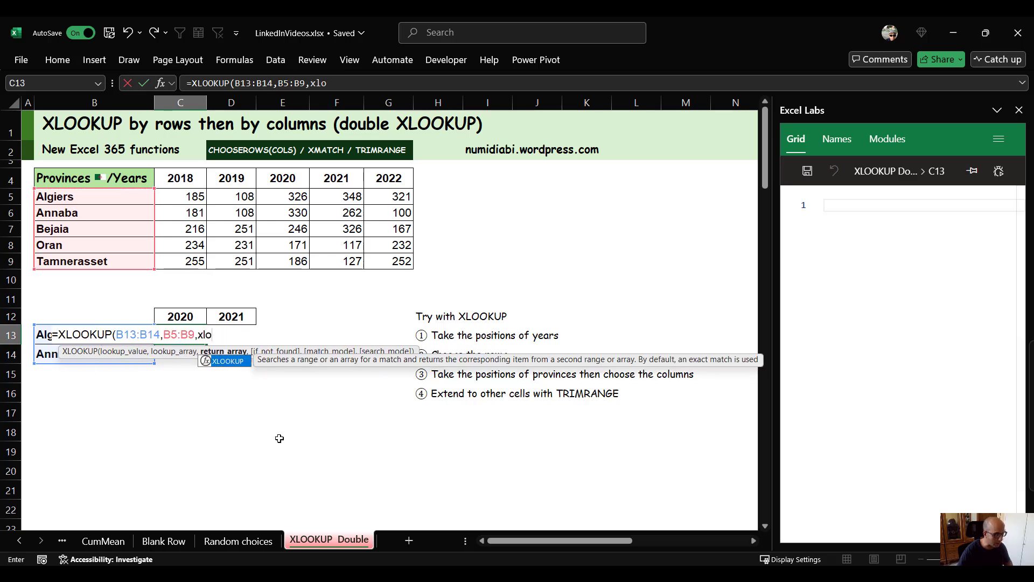
key("Tab")
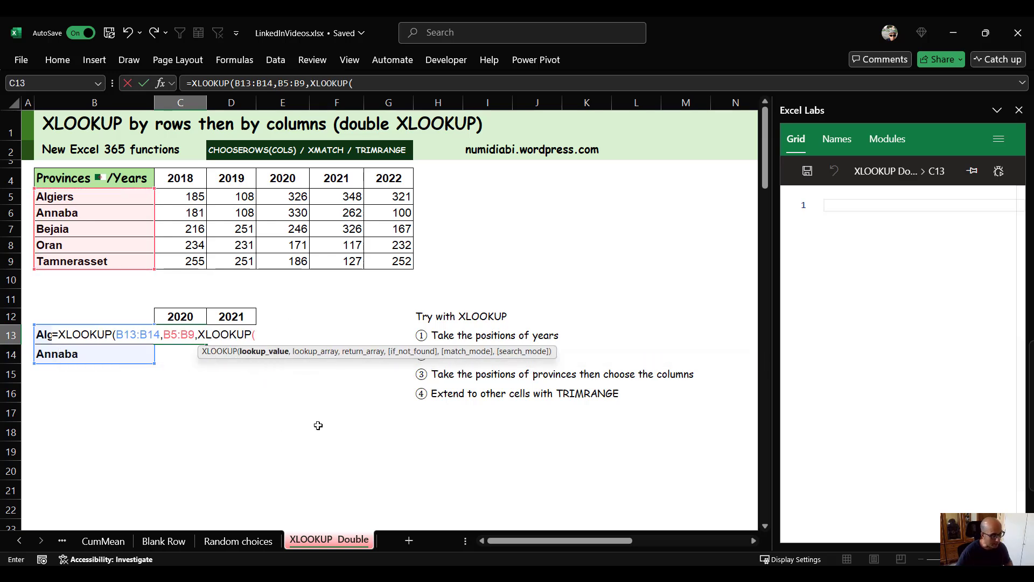
left_click(200, 313)
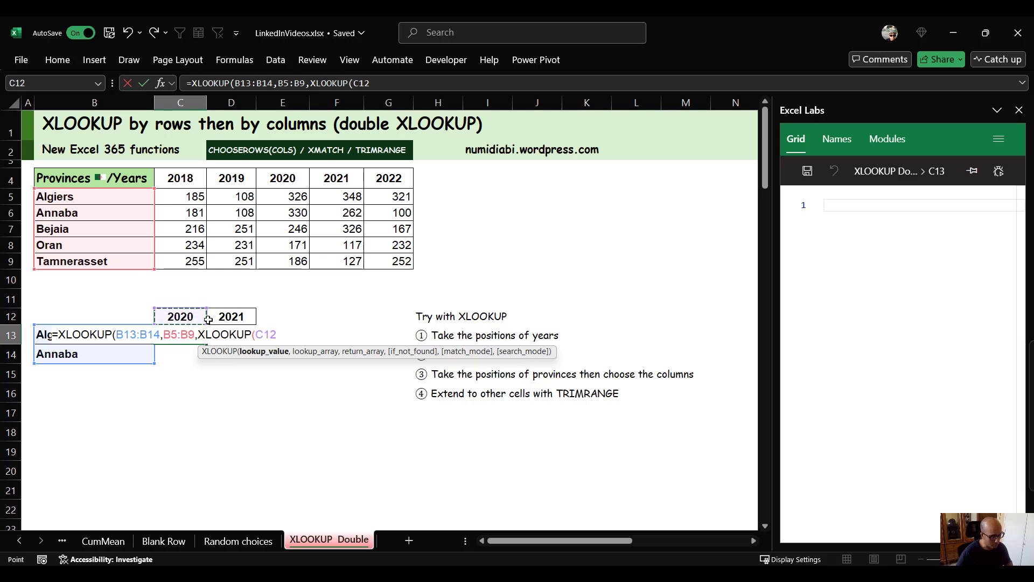
type(",")
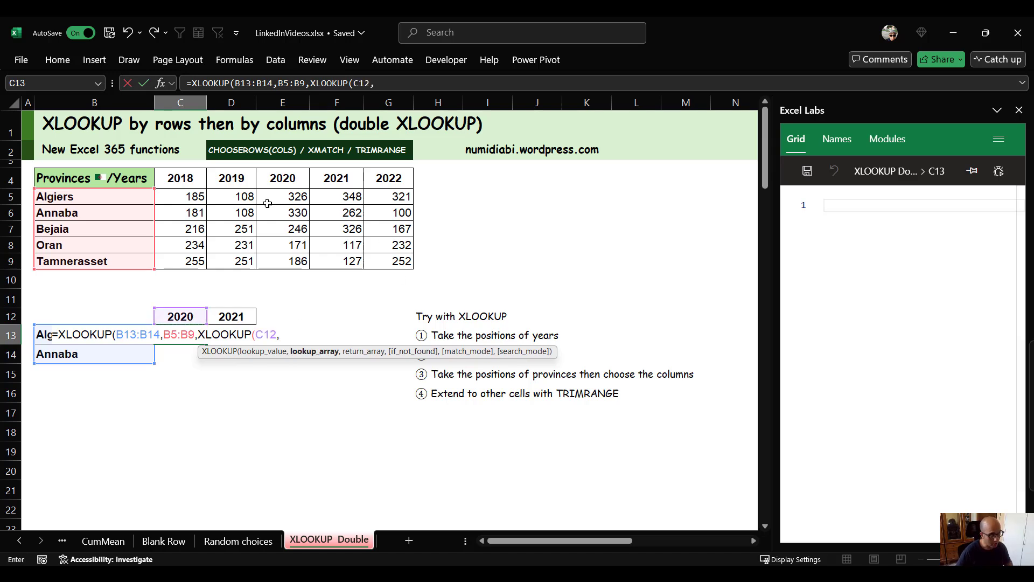
left_click_drag(195, 181, 380, 180)
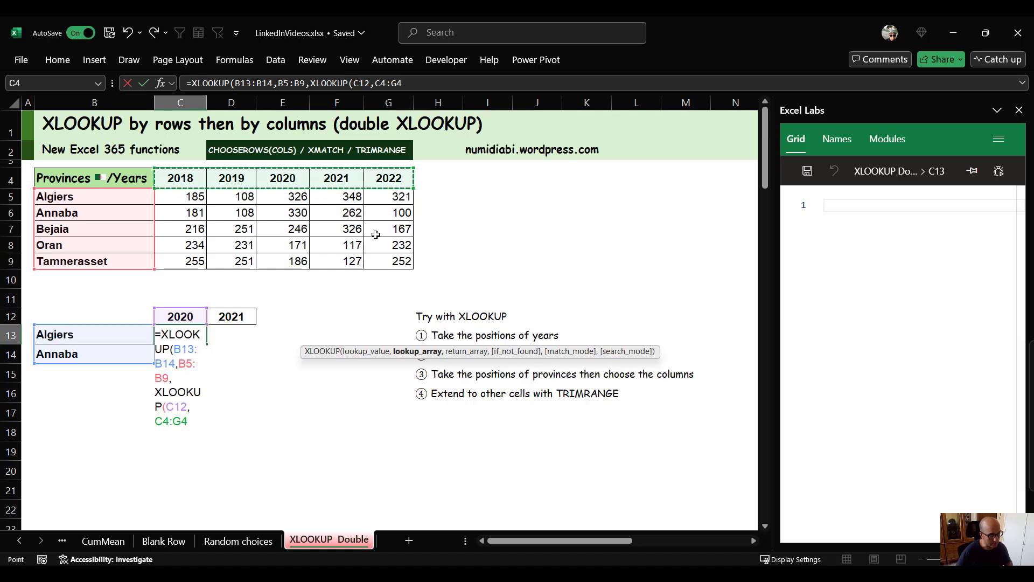
type(",")
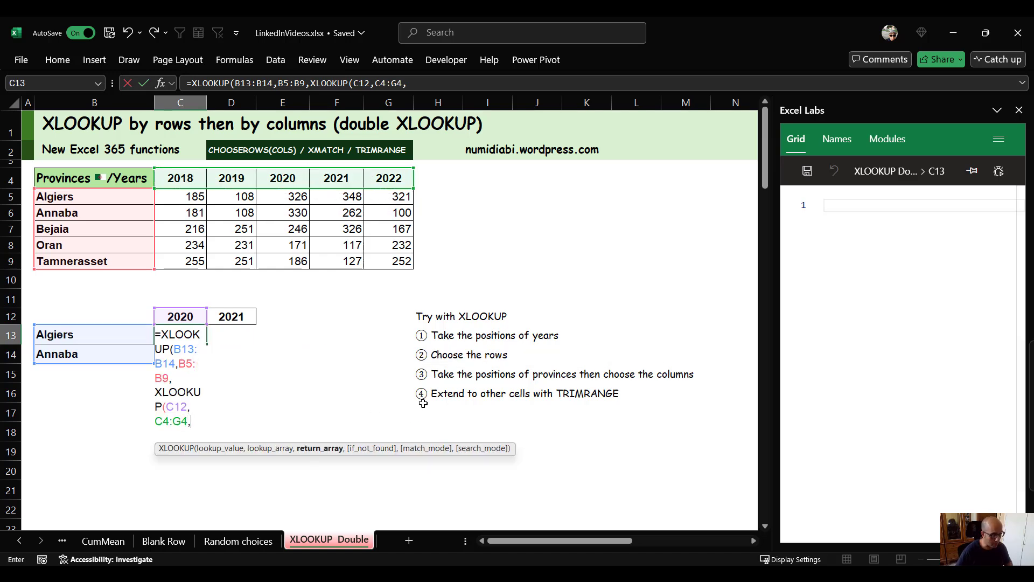
left_click_drag(196, 199, 418, 267)
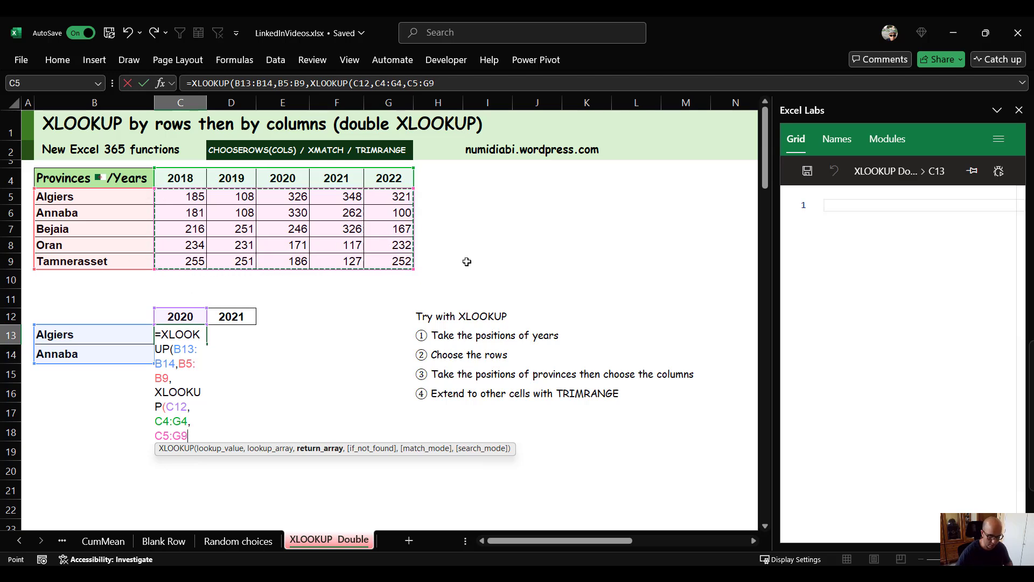
type("))")
key("ctrl+Return")
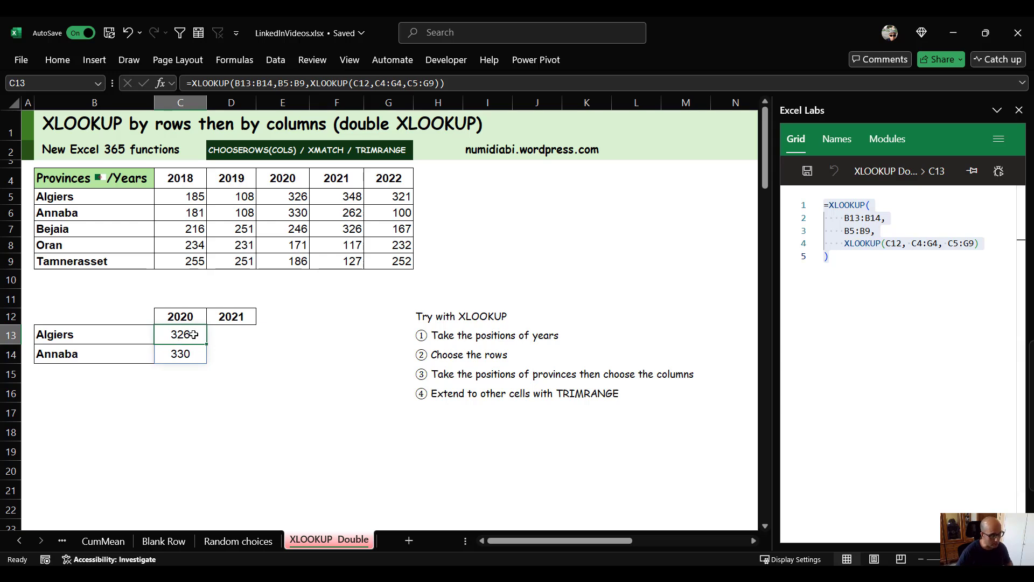
Step: Change the year in C12 to 2018 and check the formula result in C13
left_click(190, 317)
type("2018")
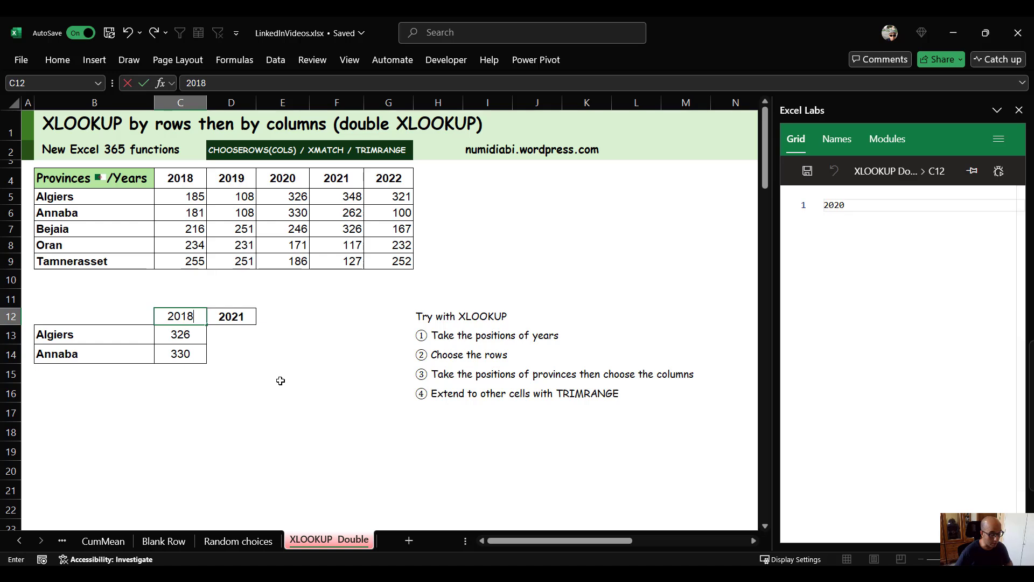
key("ctrl+Return")
left_click(181, 333)
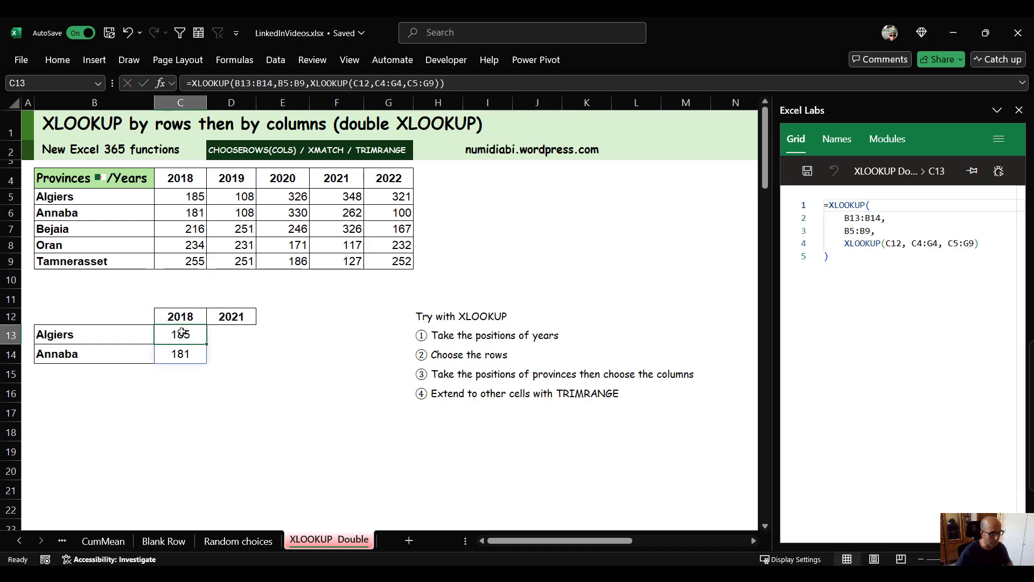
Step: Try to extend the inner XLOOKUP's lookup value in the C13 formula to both years, C12:D12
double_click(185, 335)
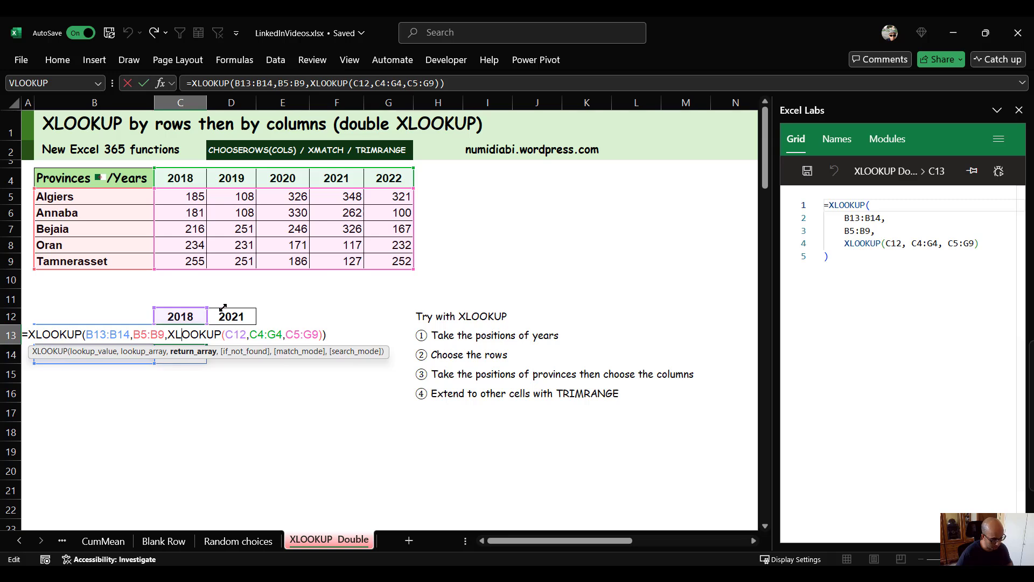
left_click_drag(223, 307, 243, 312)
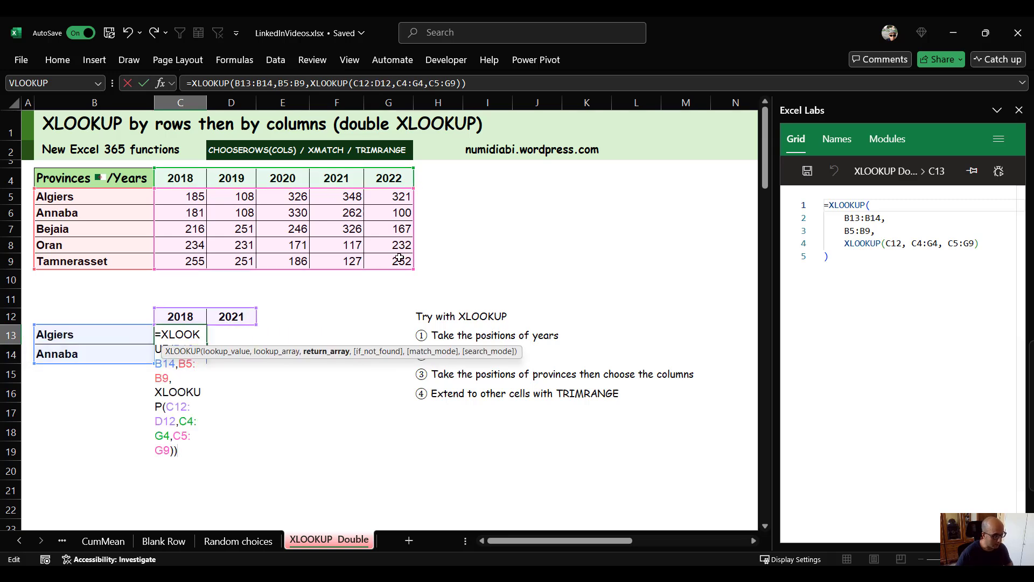
key("ctrl+Return")
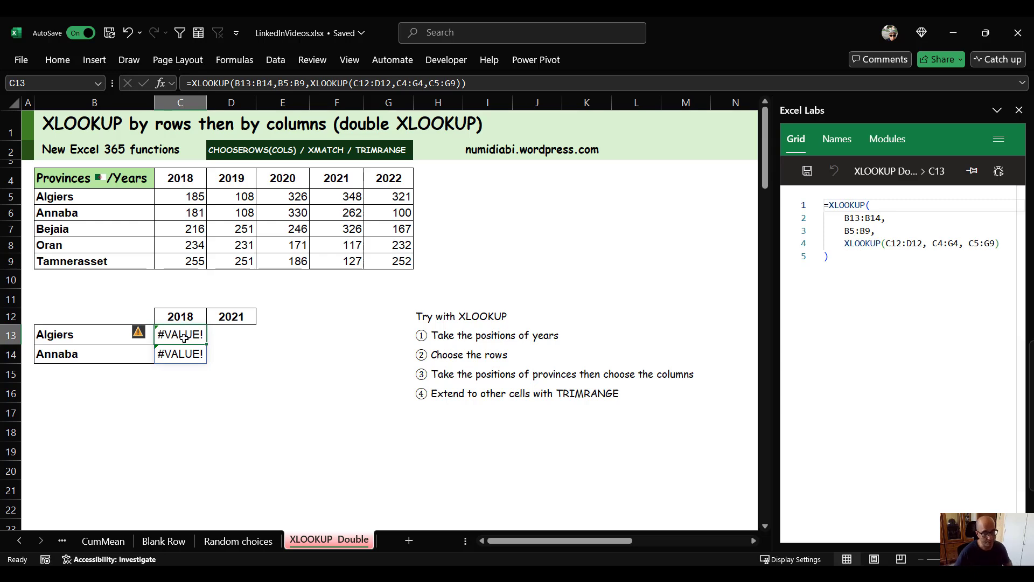
Step: Review the nested XLOOKUP formula in C13, leave it unedited, and clear it from the cell
double_click(178, 335)
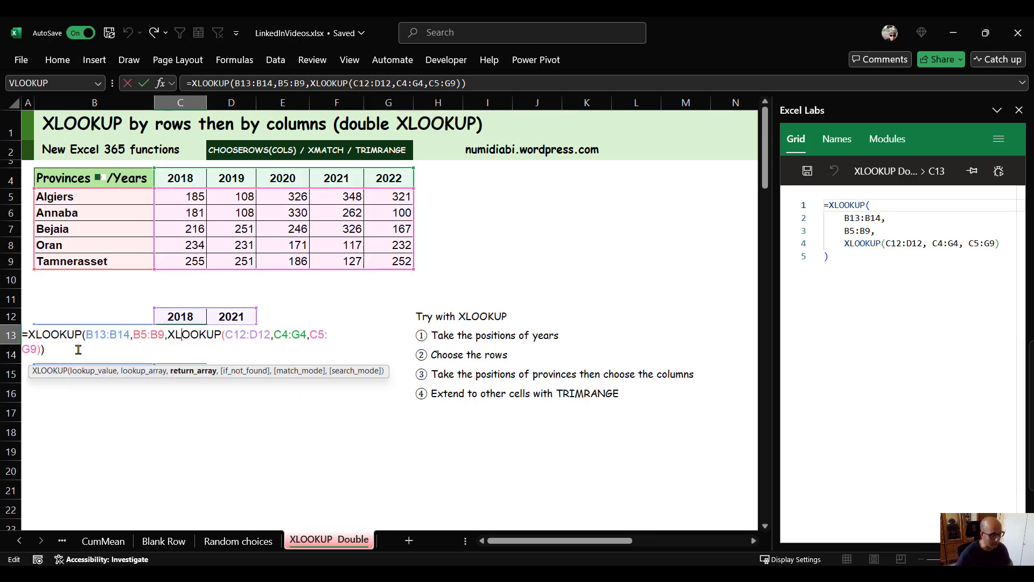
key("Escape")
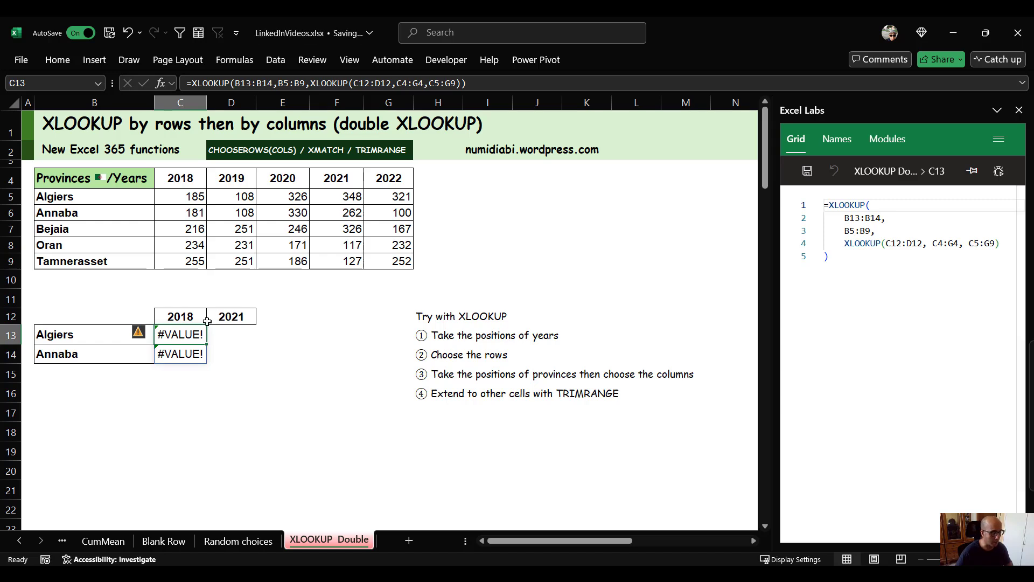
key("Delete")
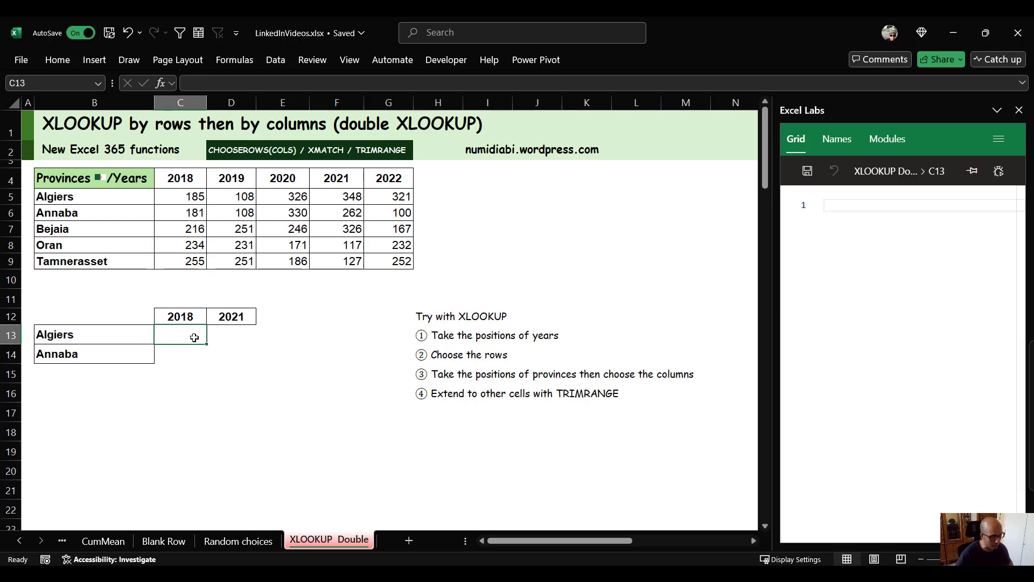
Step: Enter =XMATCH(C12:D12,C4:G4) in C13 to get the positions of the two chosen years in the table header
left_click(443, 338)
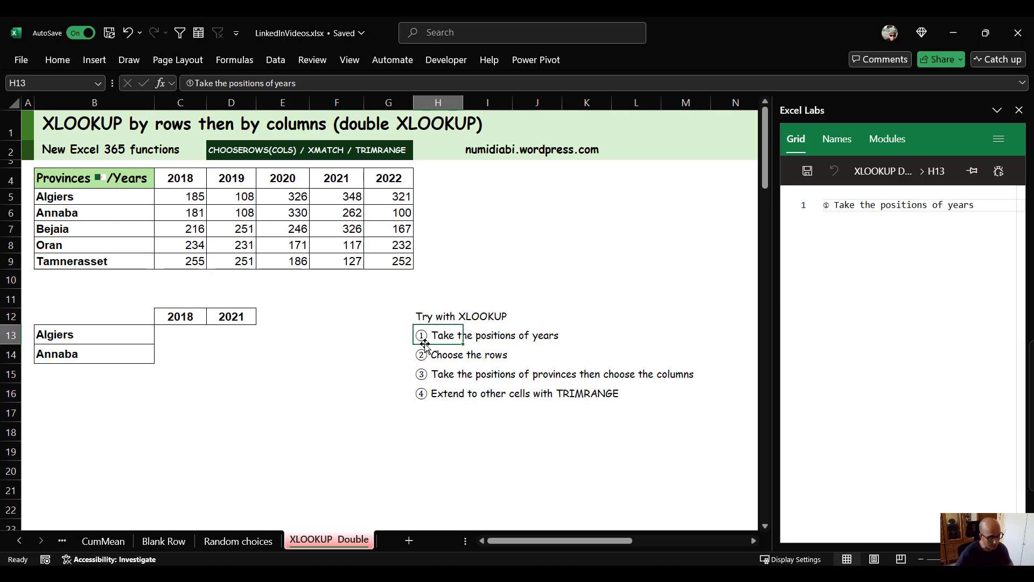
left_click(178, 333)
type("=xm")
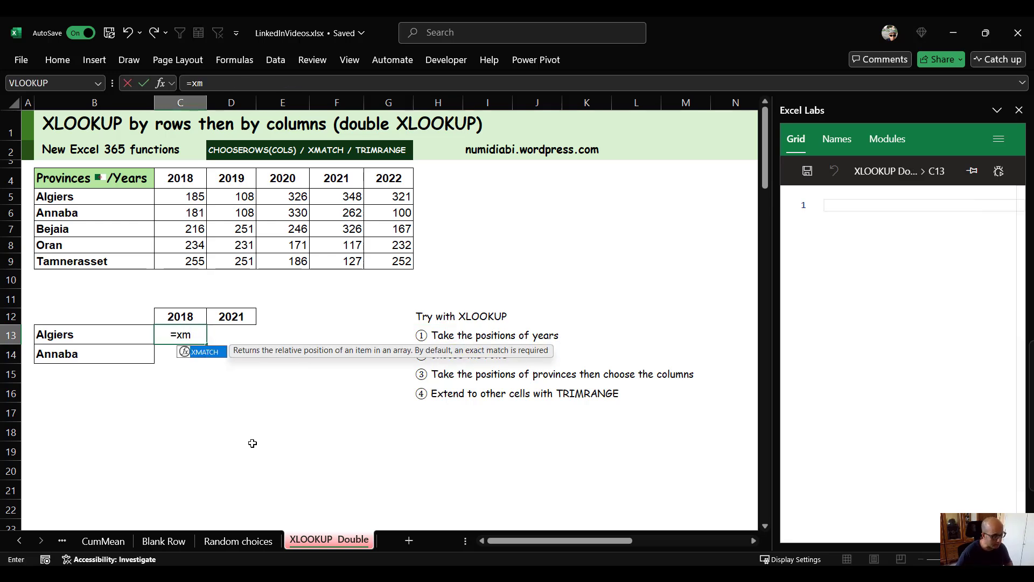
key("Tab")
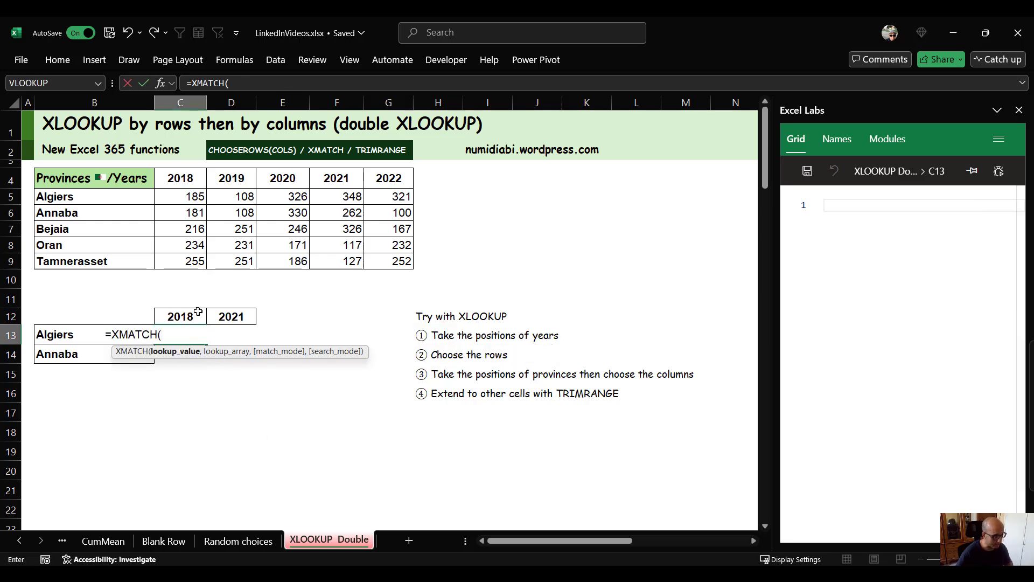
left_click_drag(192, 315, 226, 317)
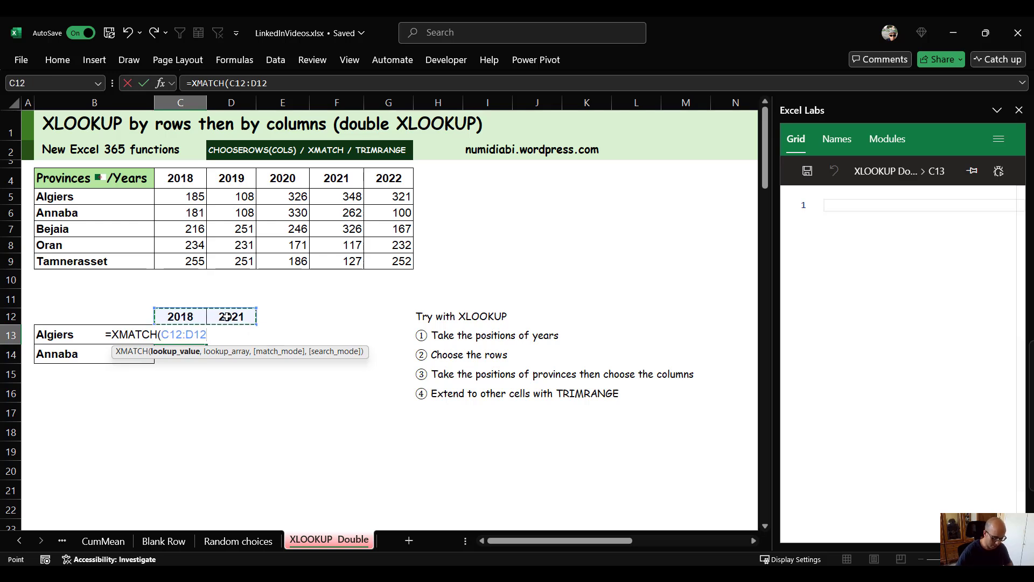
type(",")
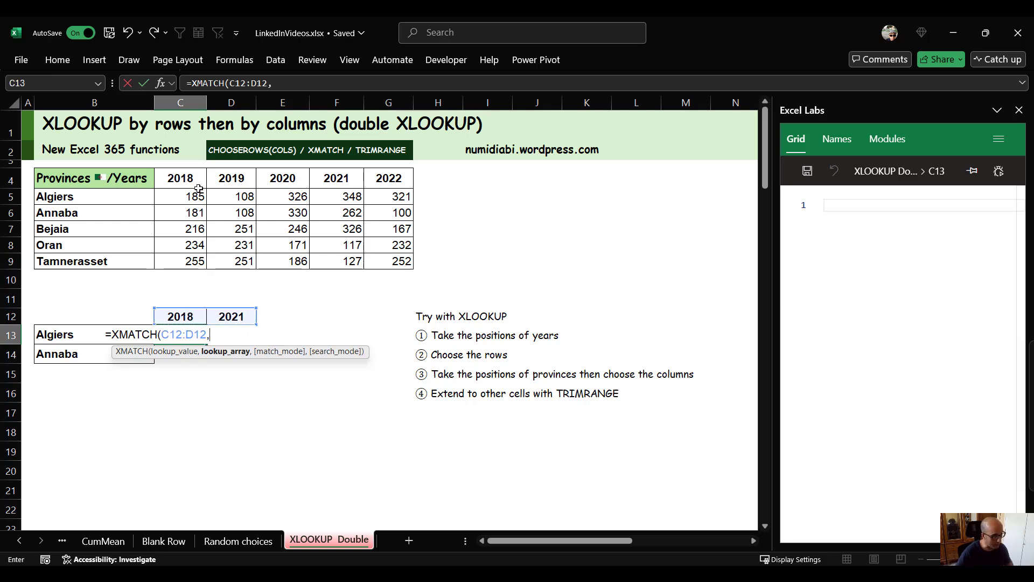
left_click_drag(187, 176, 388, 179)
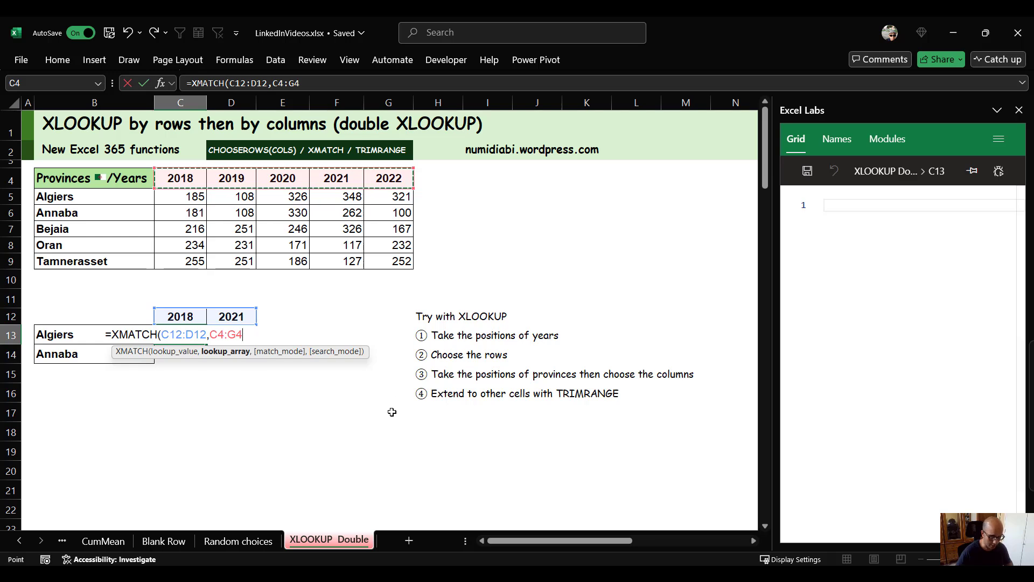
key("ctrl+Return")
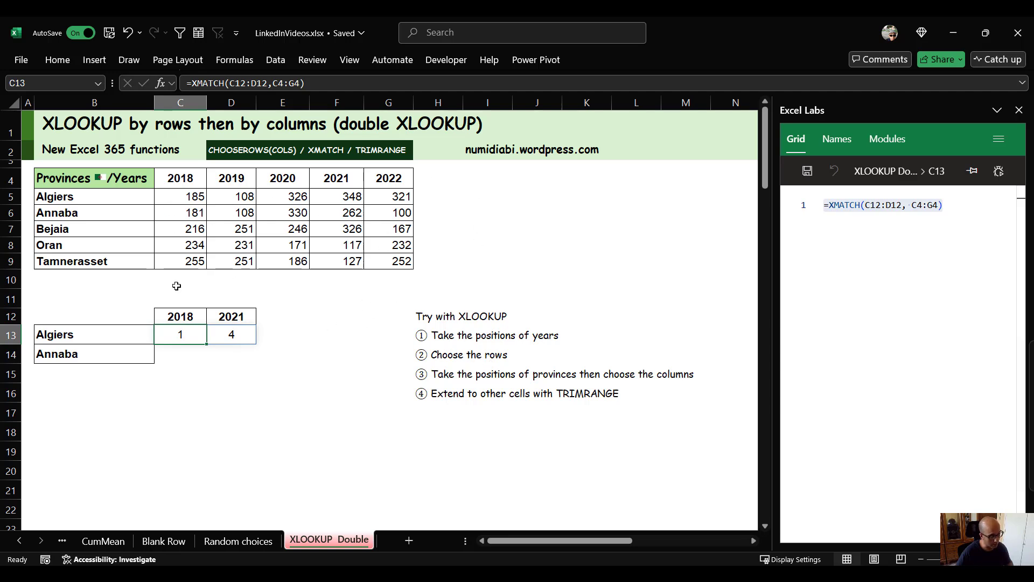
Step: Wrap the XMATCH in C13 in CHOOSECOLS over C5:G9, giving =CHOOSECOLS(C5:G9,XMATCH(C12:D12,C4:G4))
double_click(186, 336)
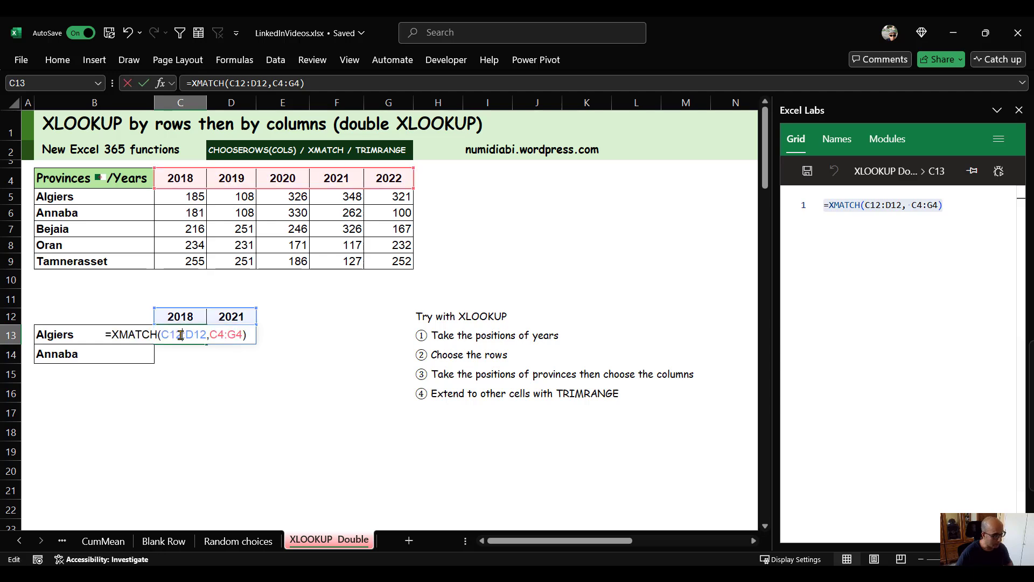
left_click(113, 334)
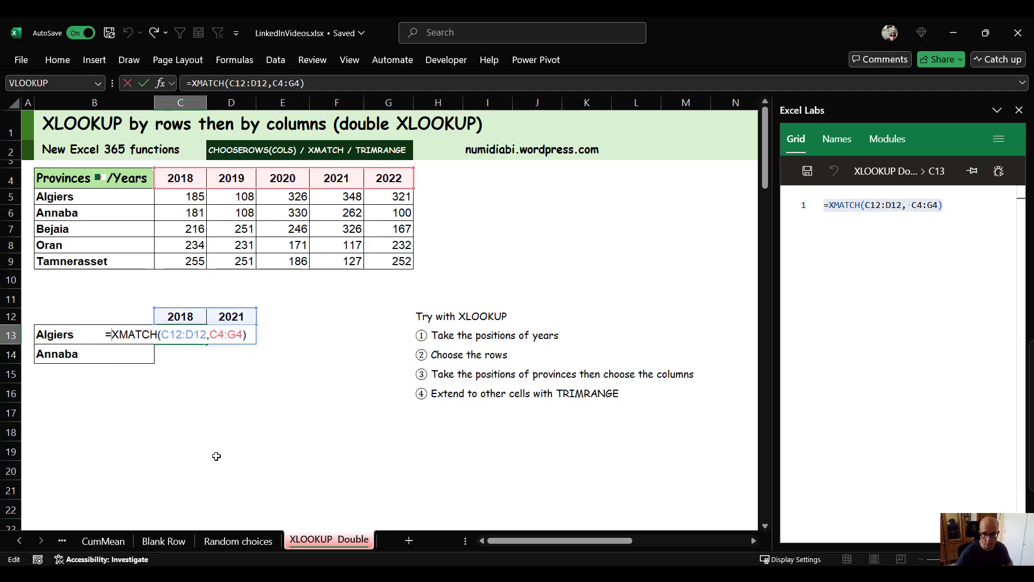
type("ch")
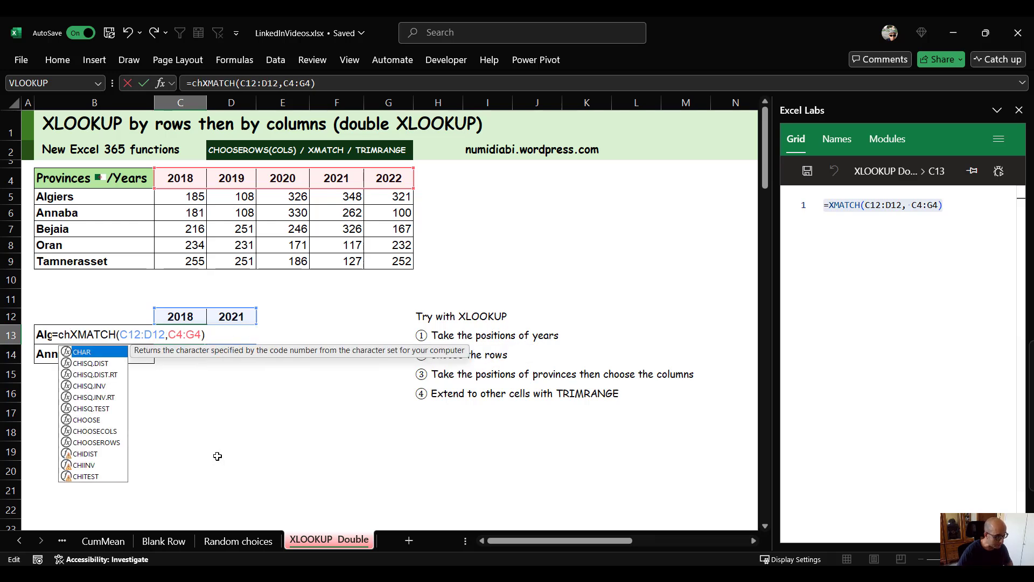
type("oo")
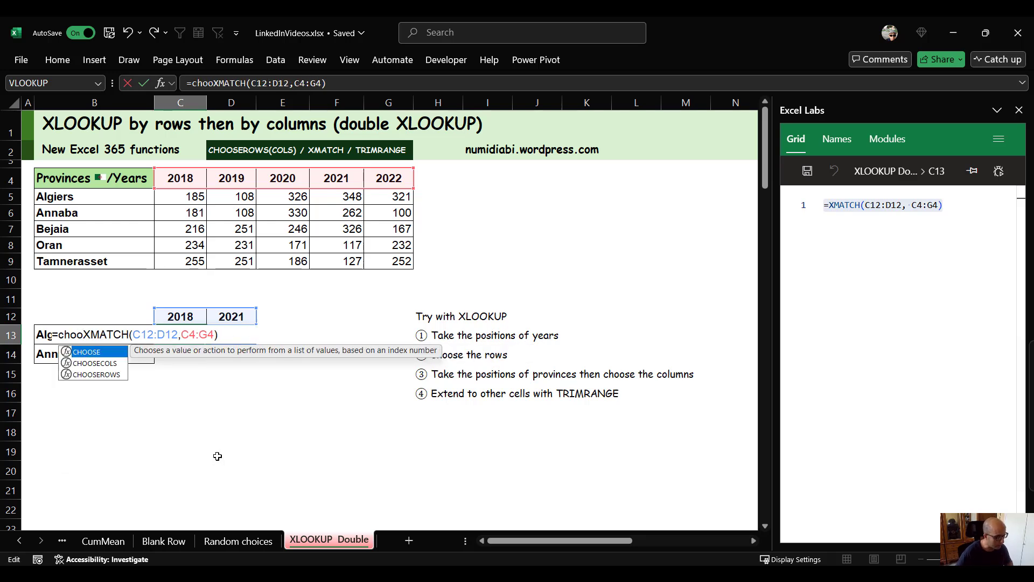
key("Down")
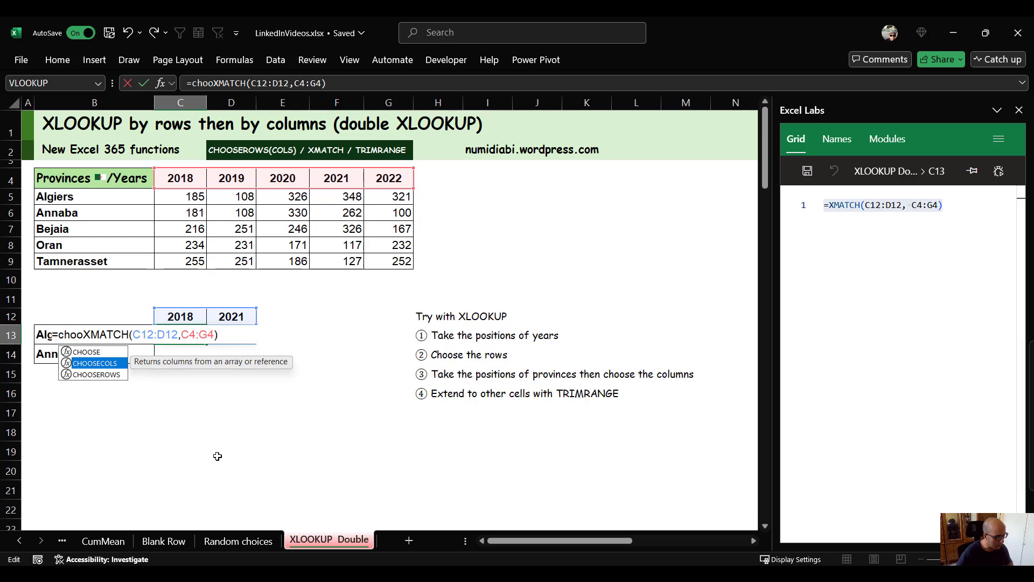
key("Tab")
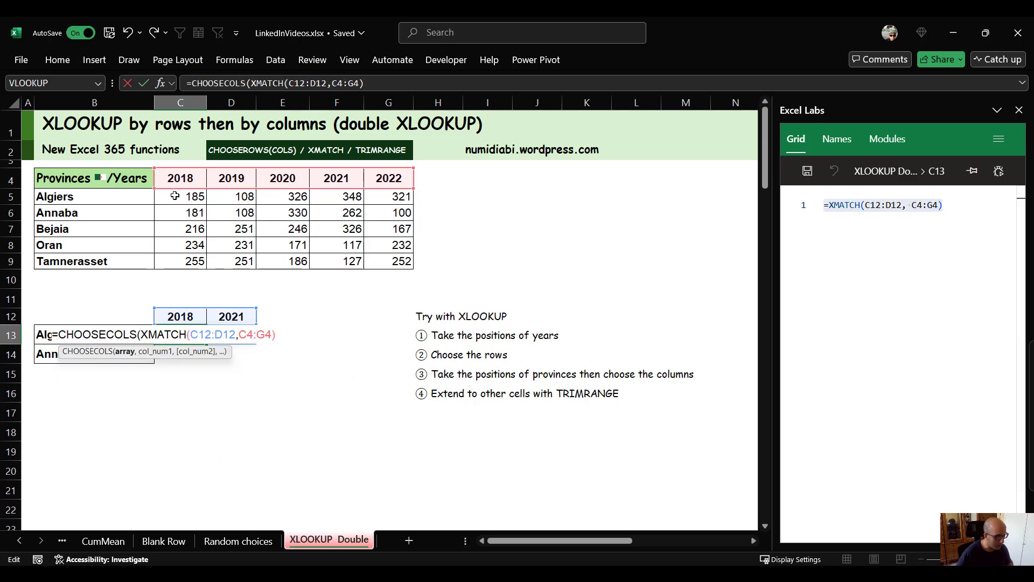
left_click_drag(175, 196, 396, 261)
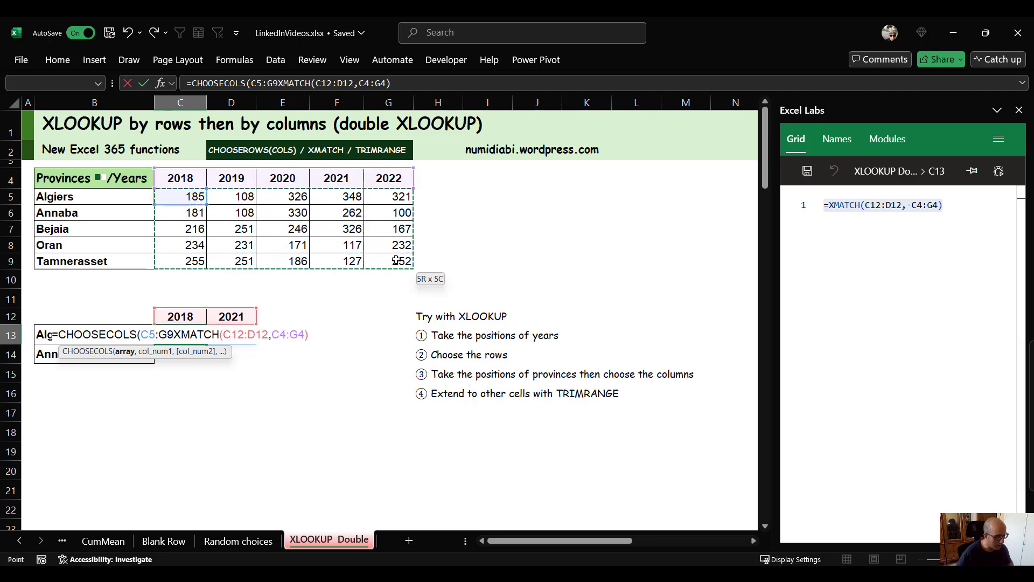
type(",")
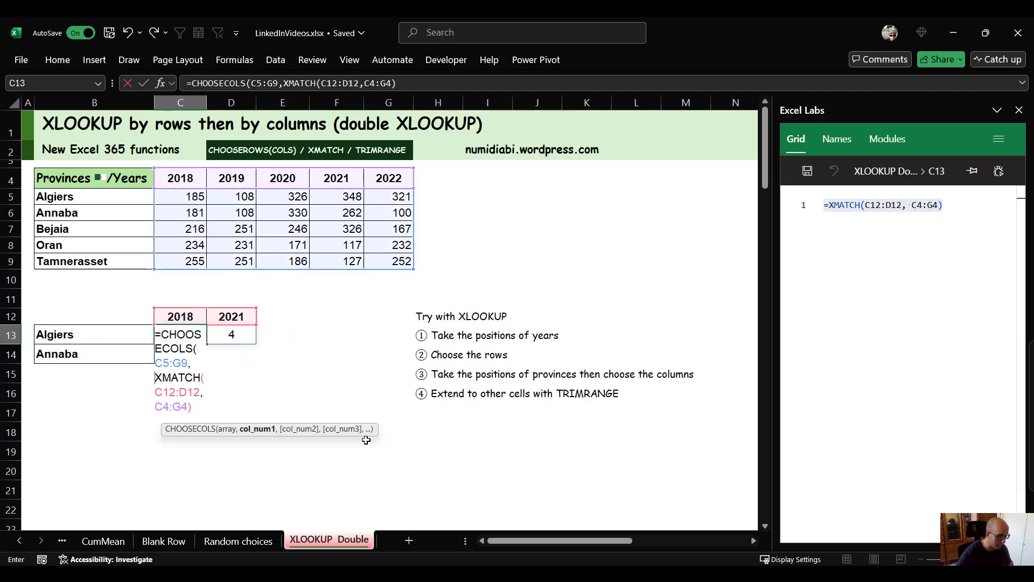
left_click(425, 84)
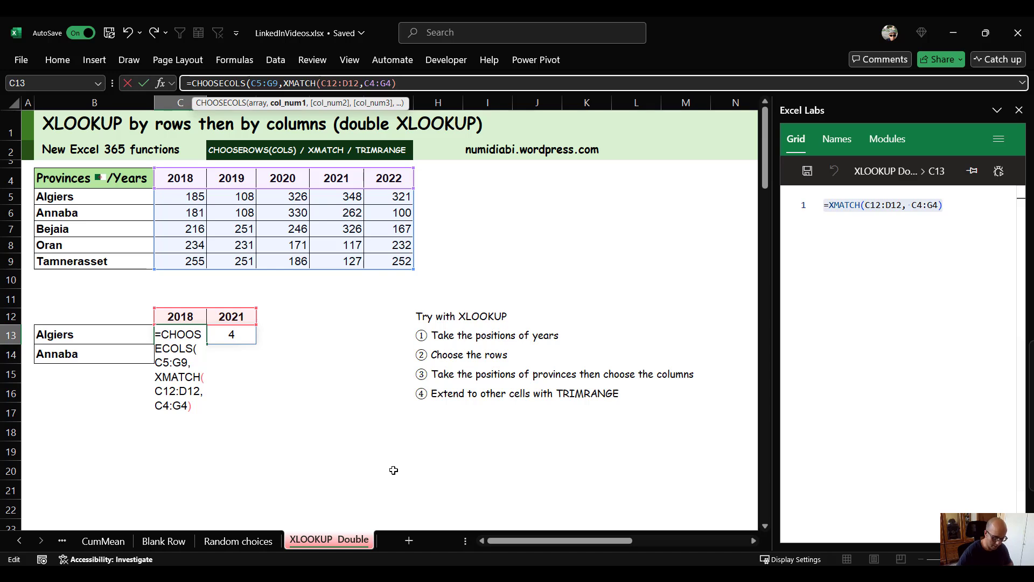
key("ctrl+Return")
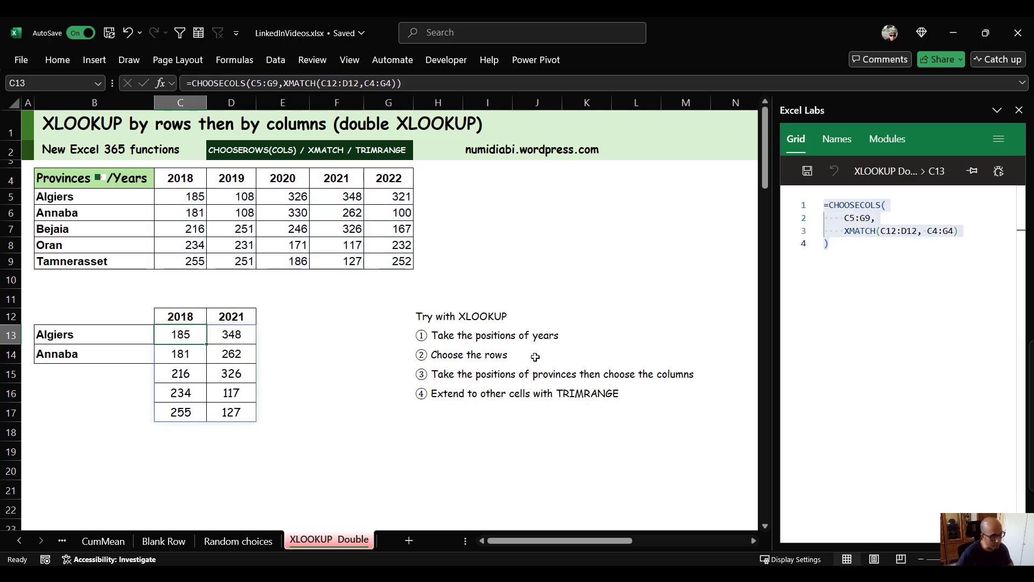
Step: Correct the second instruction note in H14 to read "Choose the columns"
left_click(441, 333)
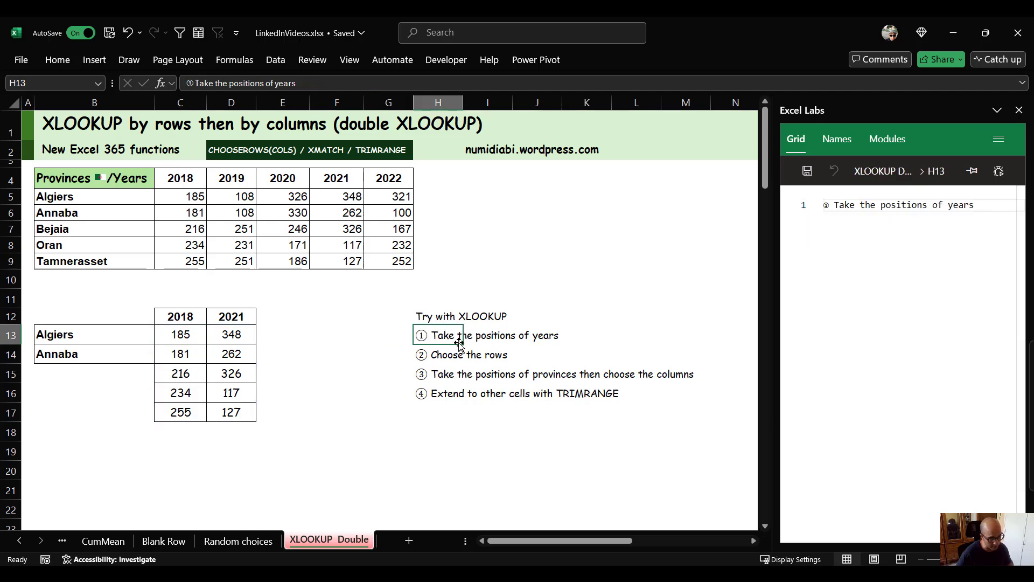
left_click(455, 353)
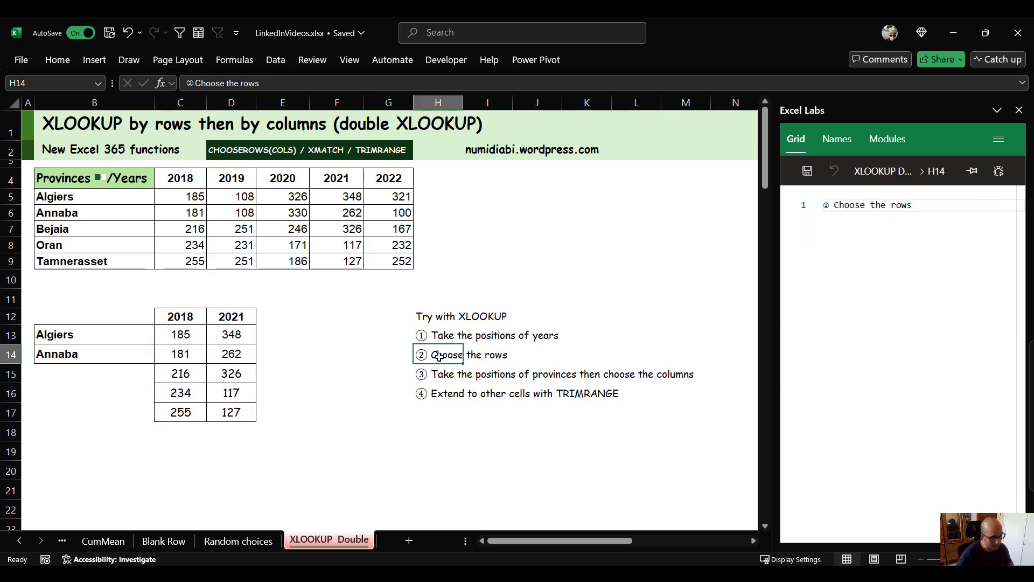
double_click(441, 355)
double_click(490, 354)
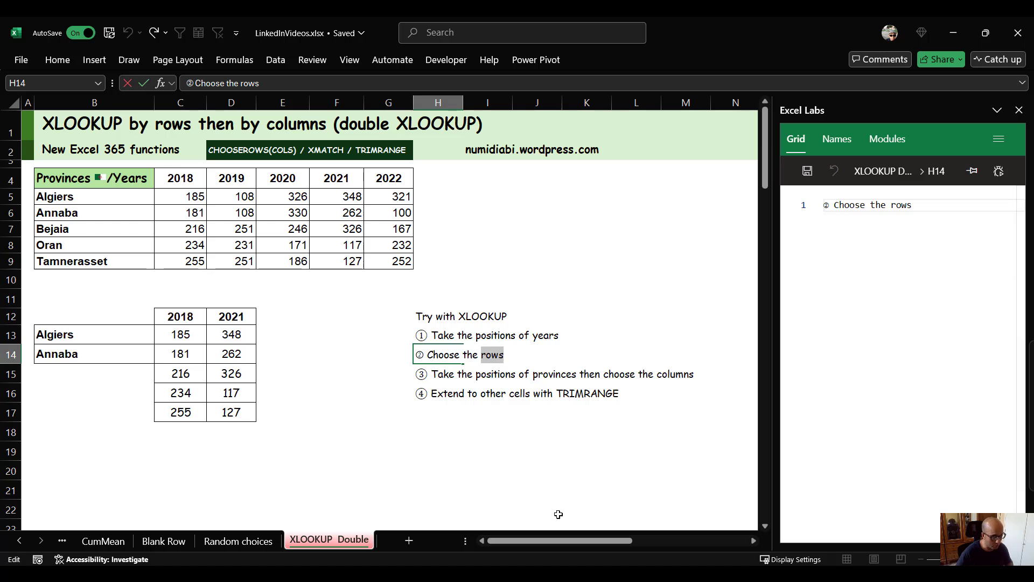
type("columns")
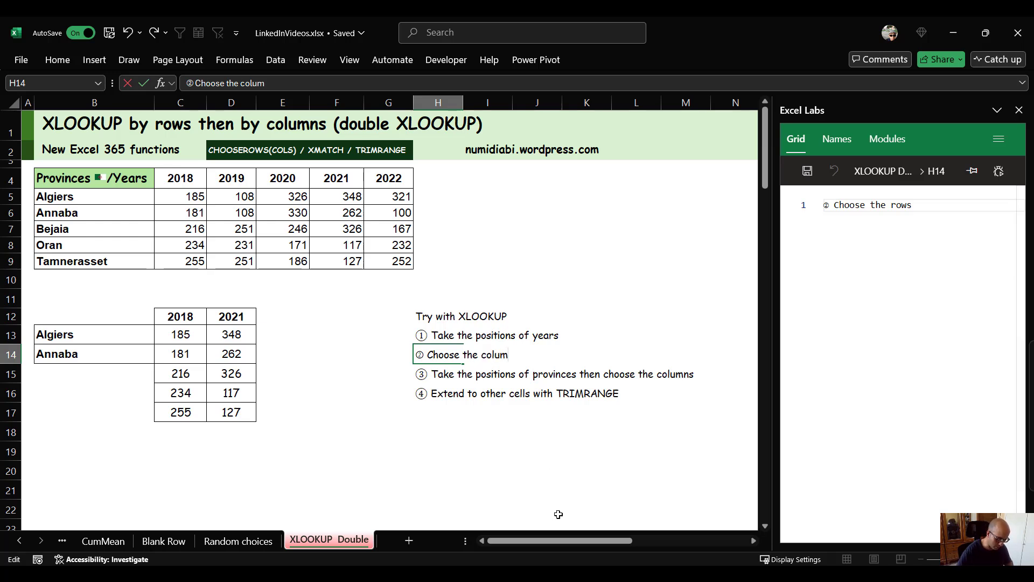
key("ctrl+Return")
key("Down")
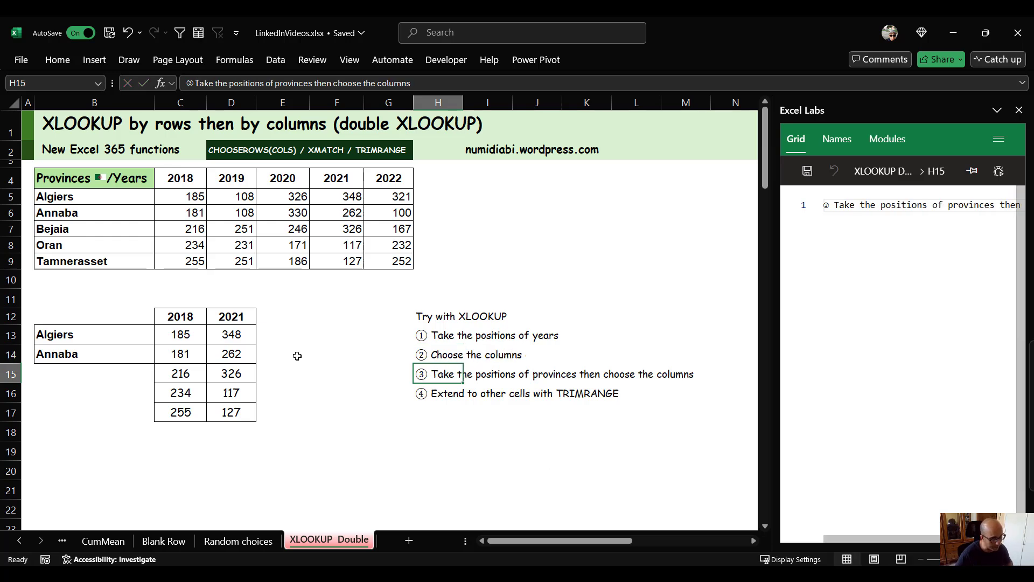
Step: Replace the last word of the third instruction note in H15 with "rows"
double_click(435, 375)
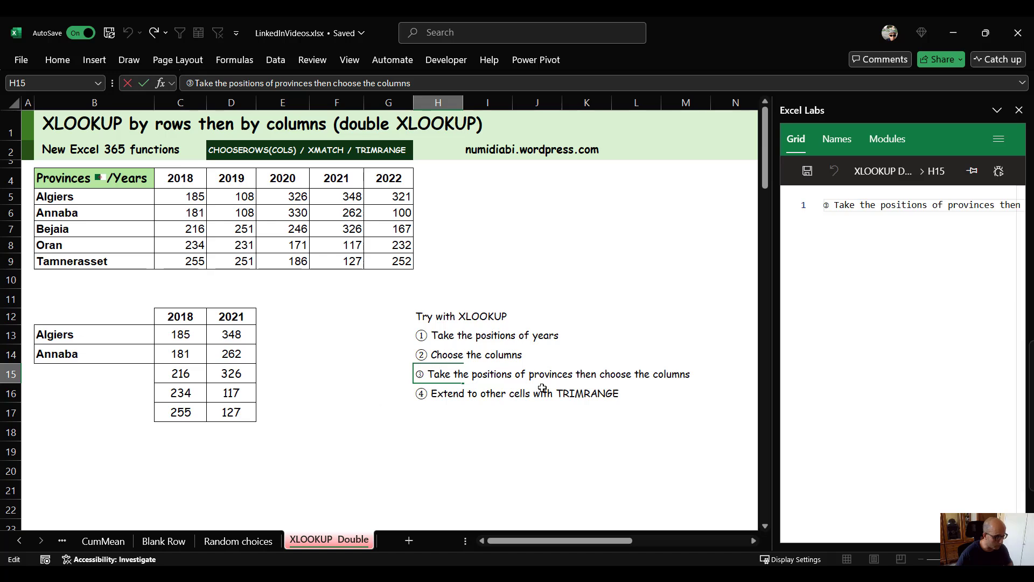
double_click(662, 376)
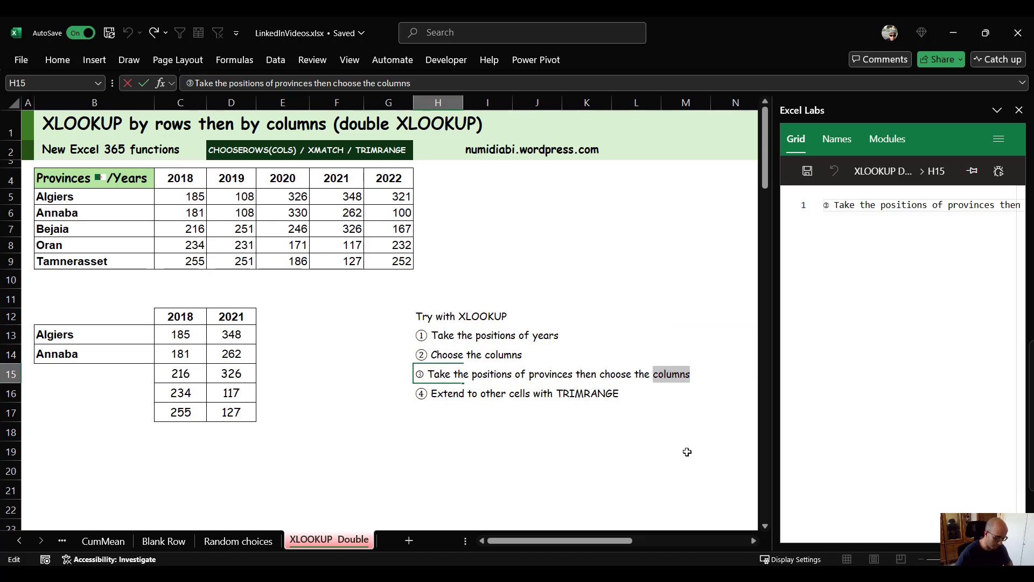
type("rows")
key("ctrl+Return")
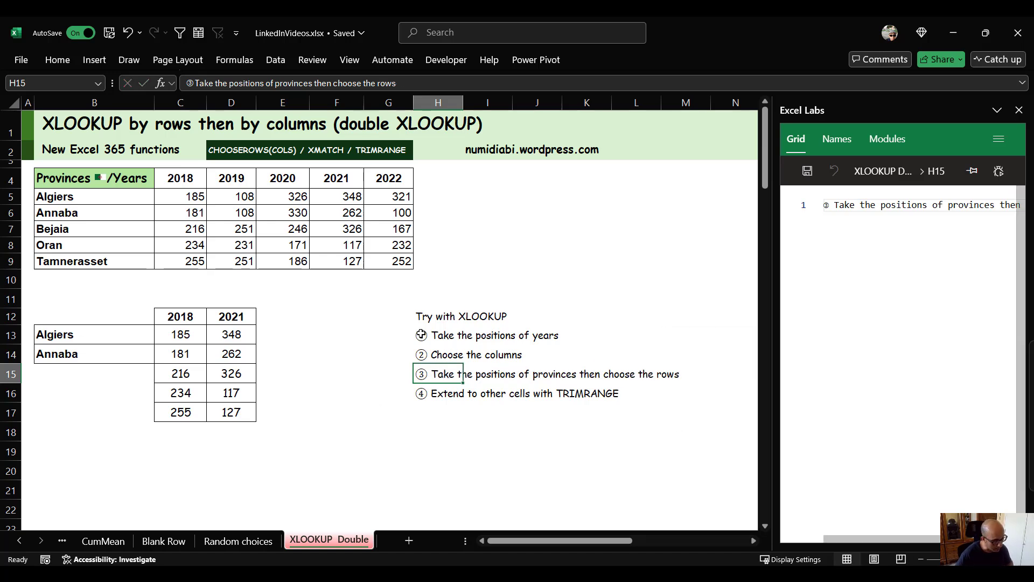
Step: Nest the CHOOSECOLS formula in C13 inside CHOOSEROWS as its array argument
left_click(183, 335)
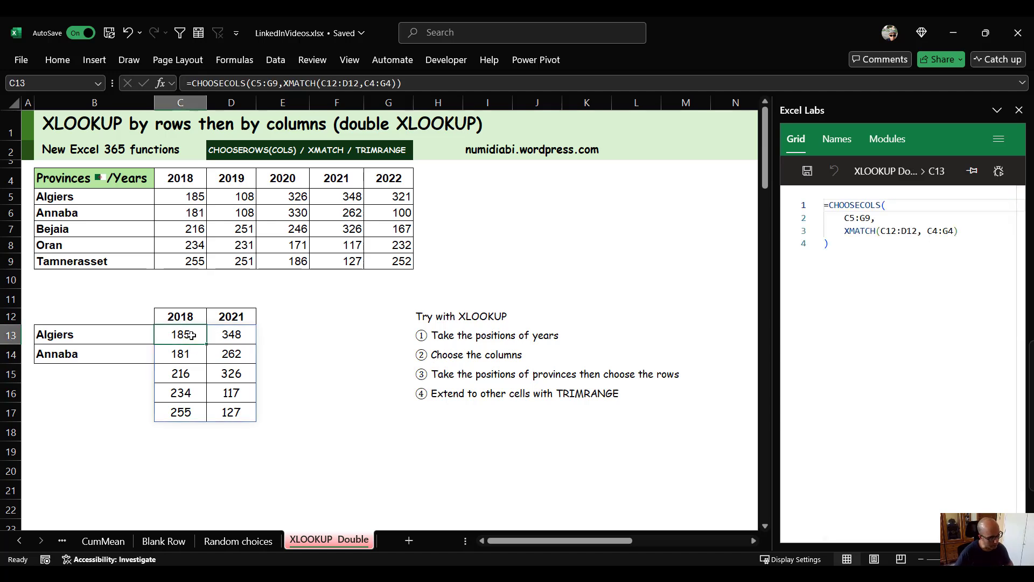
double_click(187, 337)
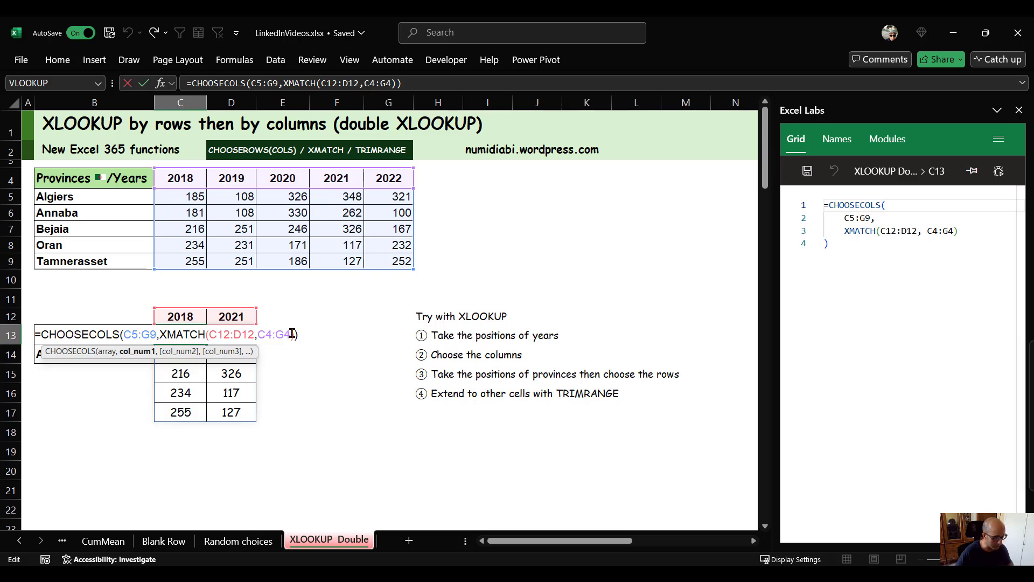
left_click(39, 334)
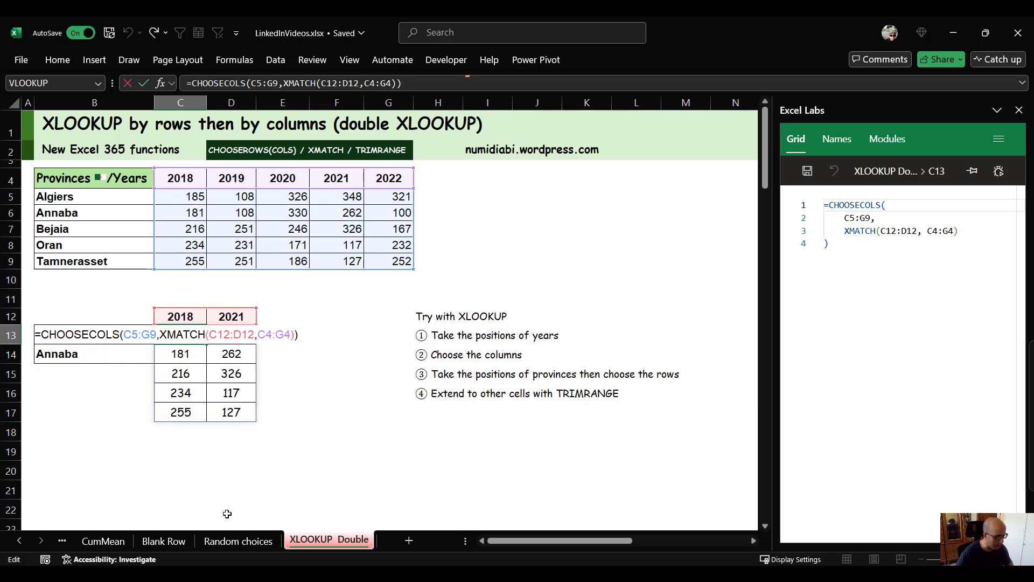
left_click(192, 84)
type("choo")
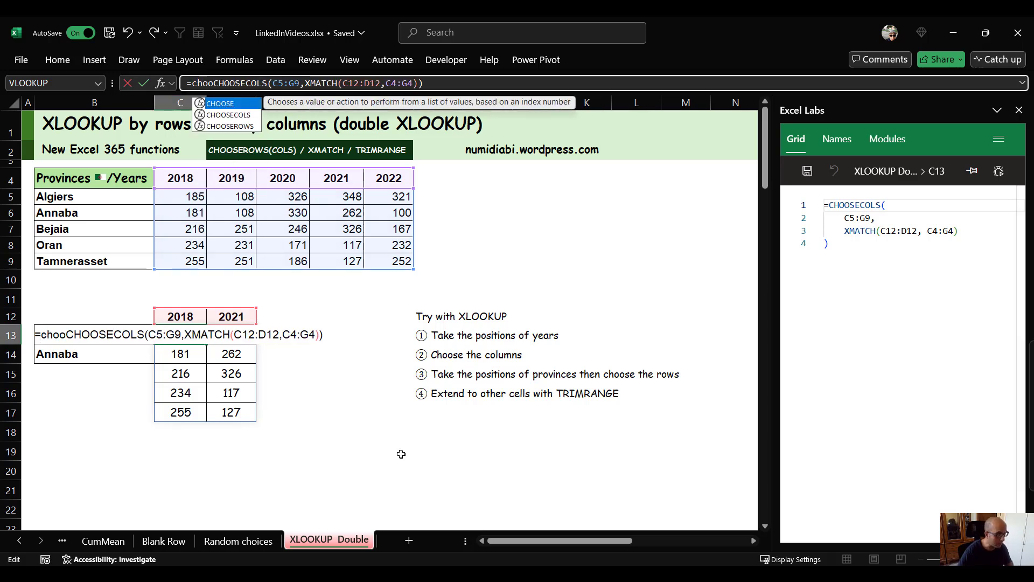
key("Down")
key("Tab")
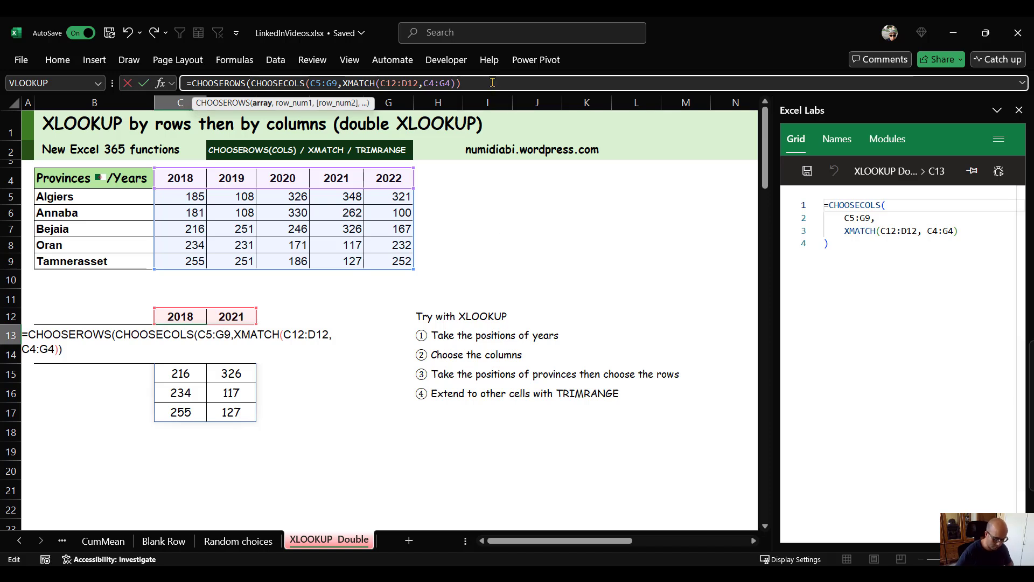
Step: Complete the CHOOSEROWS formula in C13 with XMATCH(B13:B14,B5:B9) as the row numbers and enter it
type(",")
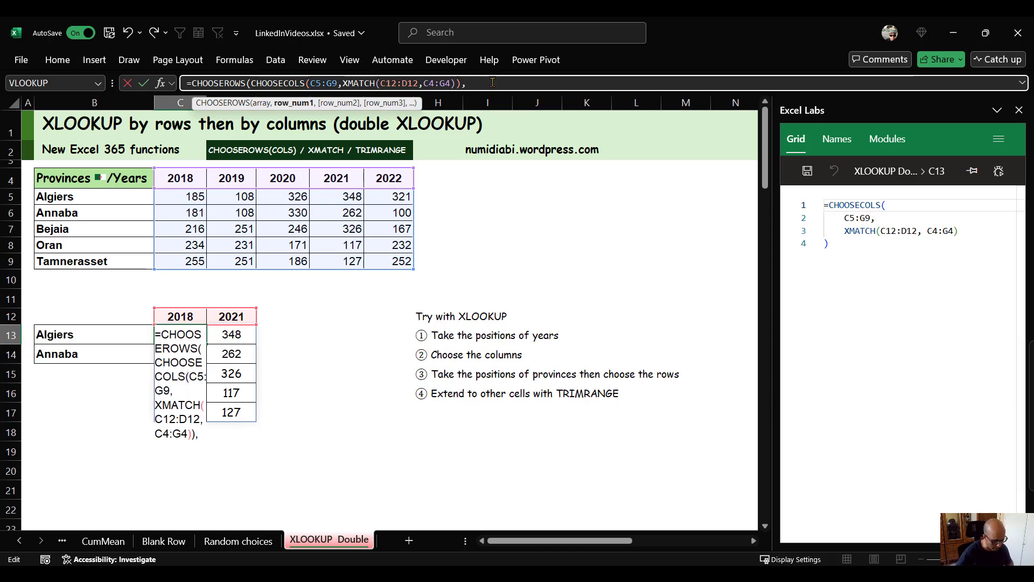
type("xm")
key("Tab")
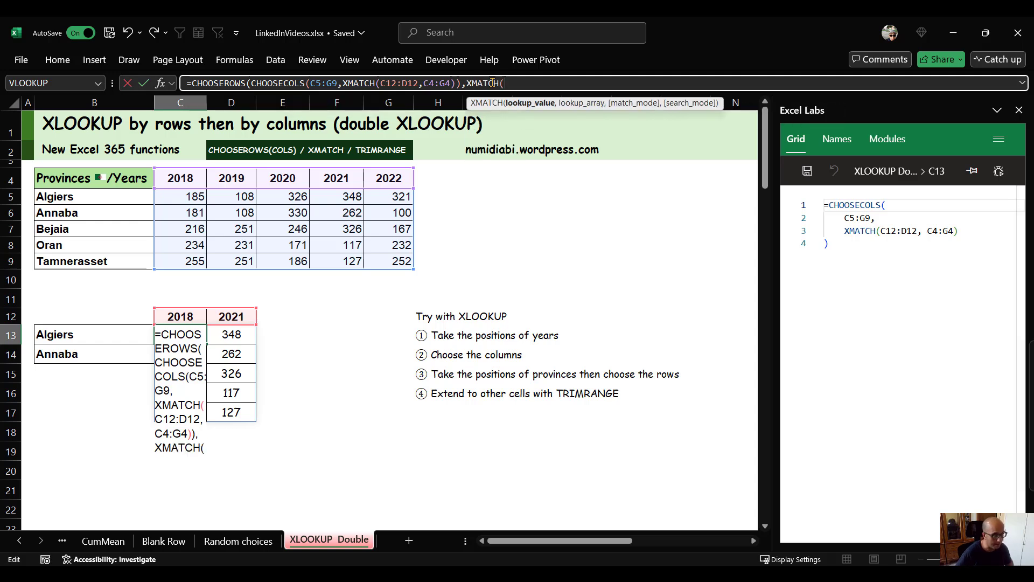
mouse_move(69, 334)
left_mouse_down()
mouse_move(83, 353)
mouse_move(72, 353)
left_mouse_up()
type(",")
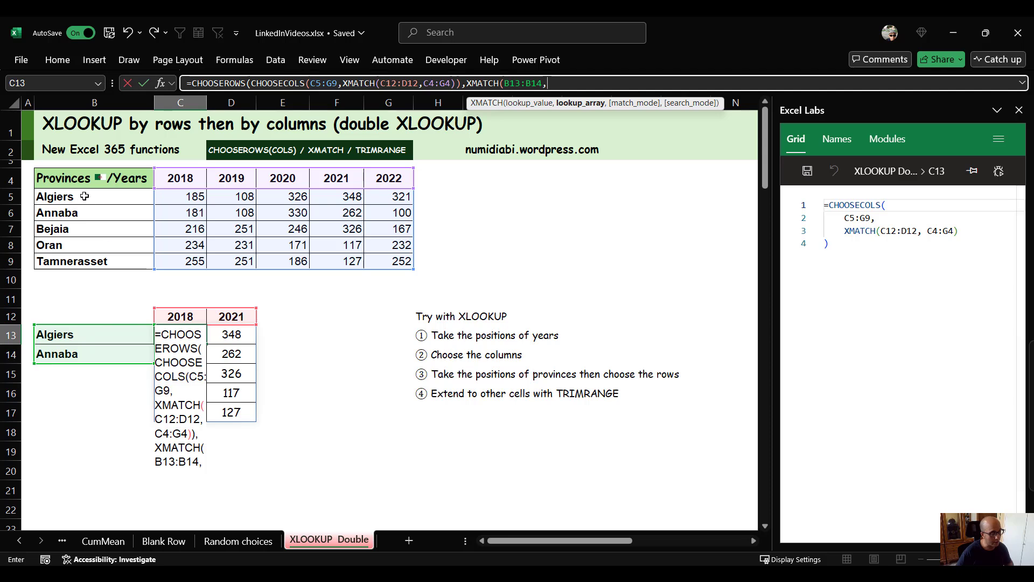
left_click_drag(83, 195, 81, 263)
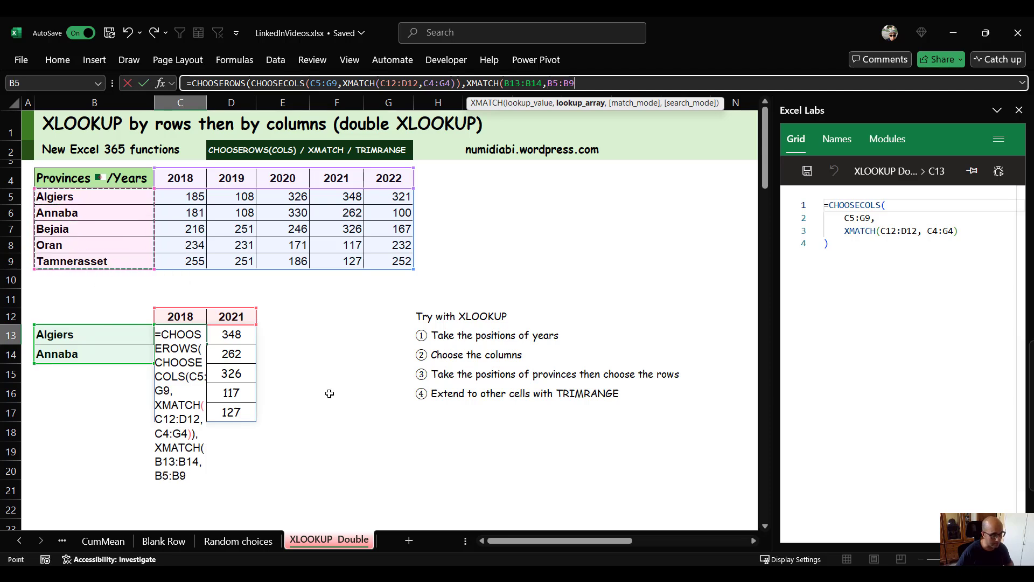
type("))")
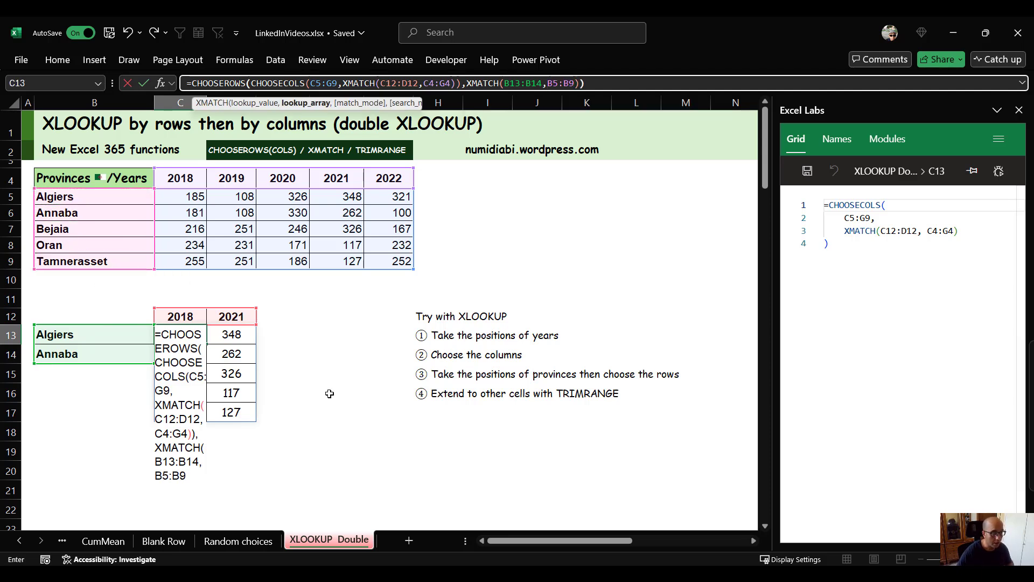
key("ctrl+Return")
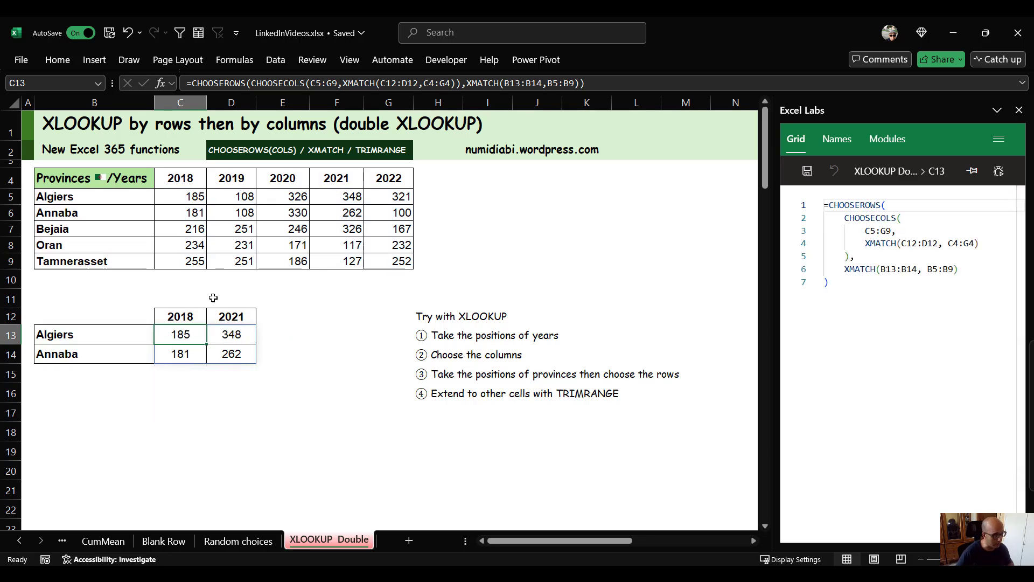
Step: Change the year in C12 to 2019 and check the spilled lookup results in C13
left_click(174, 321)
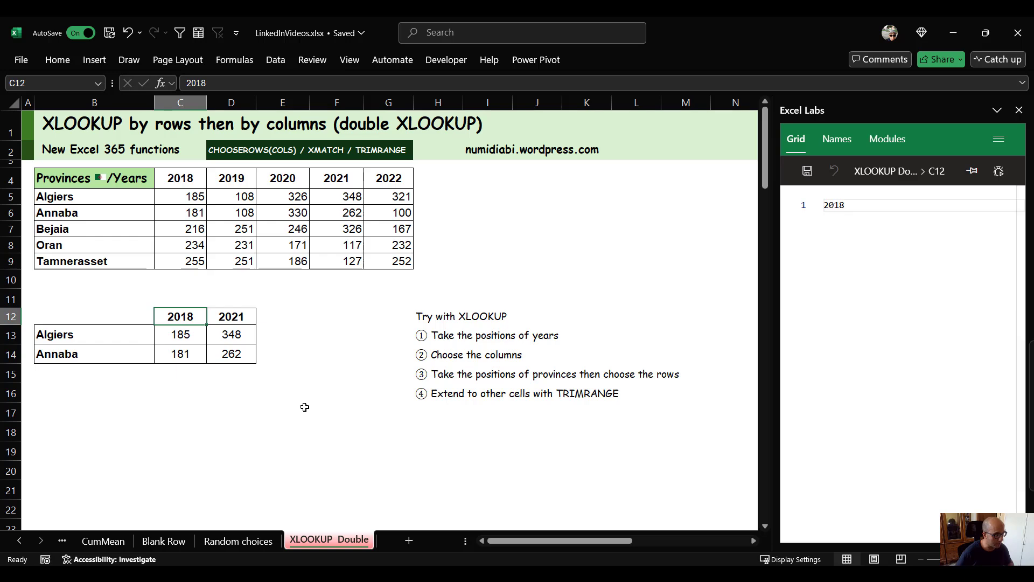
type("2019")
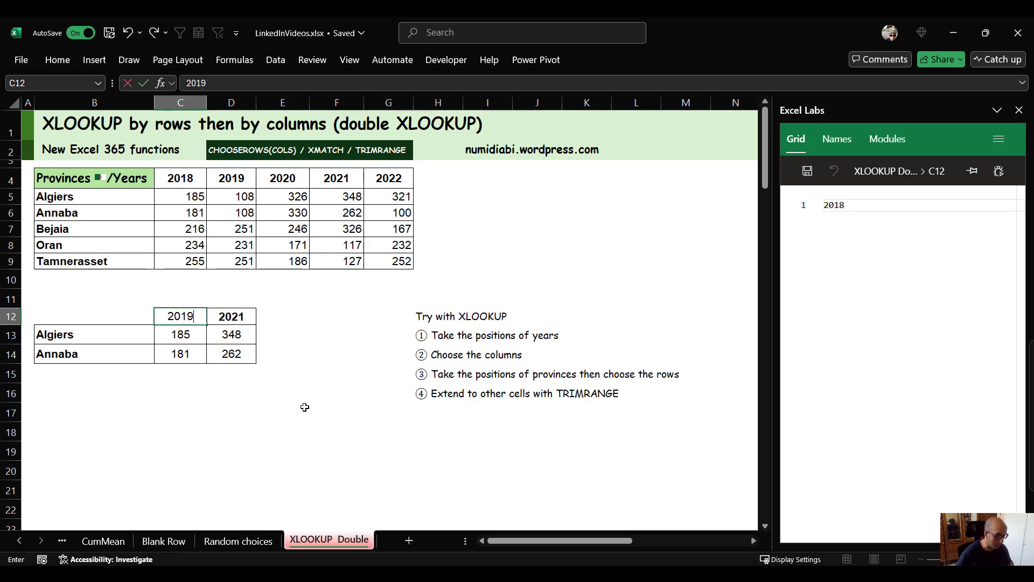
key("ctrl+Return")
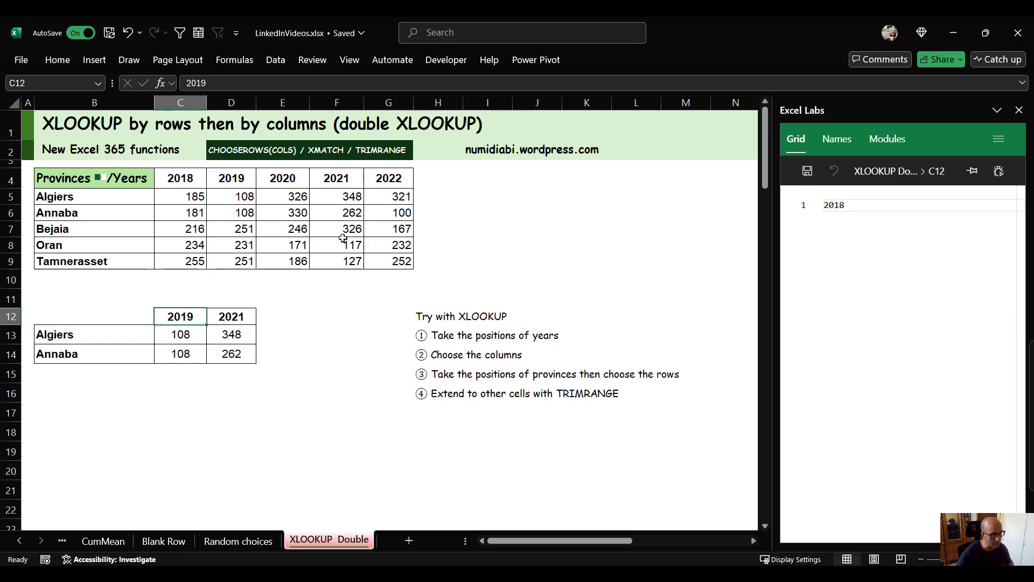
left_click(192, 336)
left_click(181, 315)
left_click(305, 313)
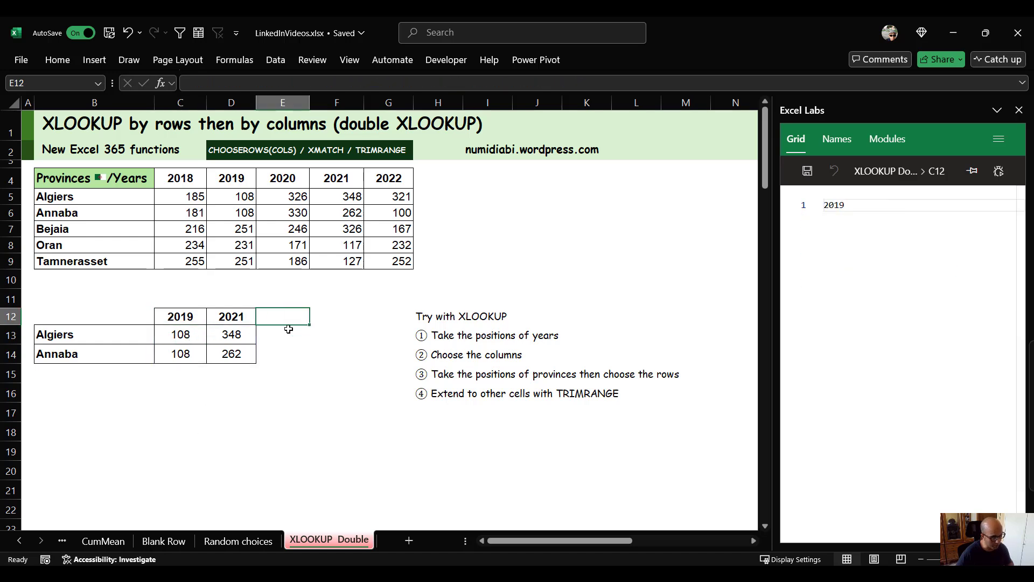
left_click(115, 375)
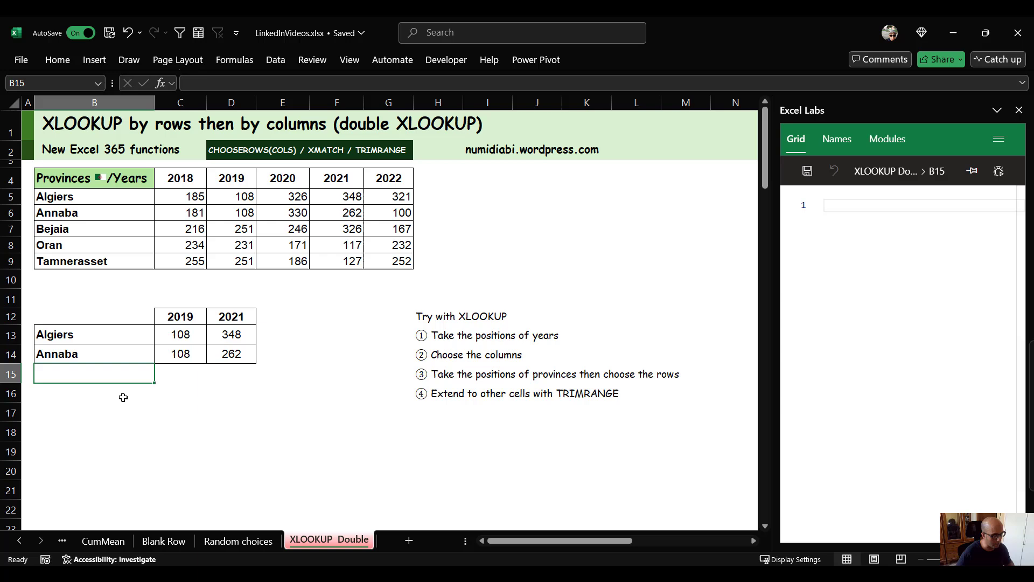
left_click(282, 315)
left_click(97, 371)
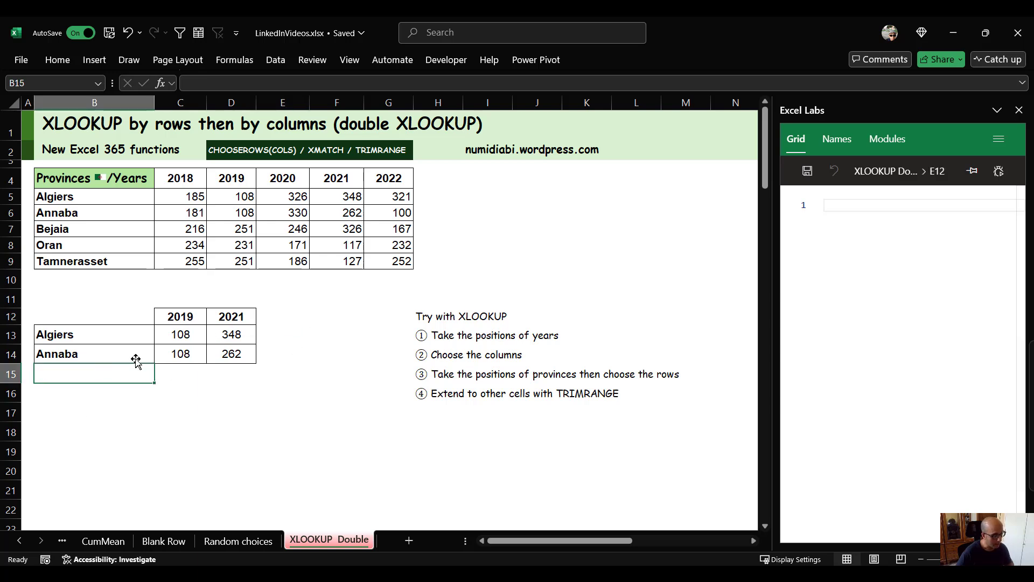
Step: Add Oran as a third lookup province in B15
left_click(171, 335)
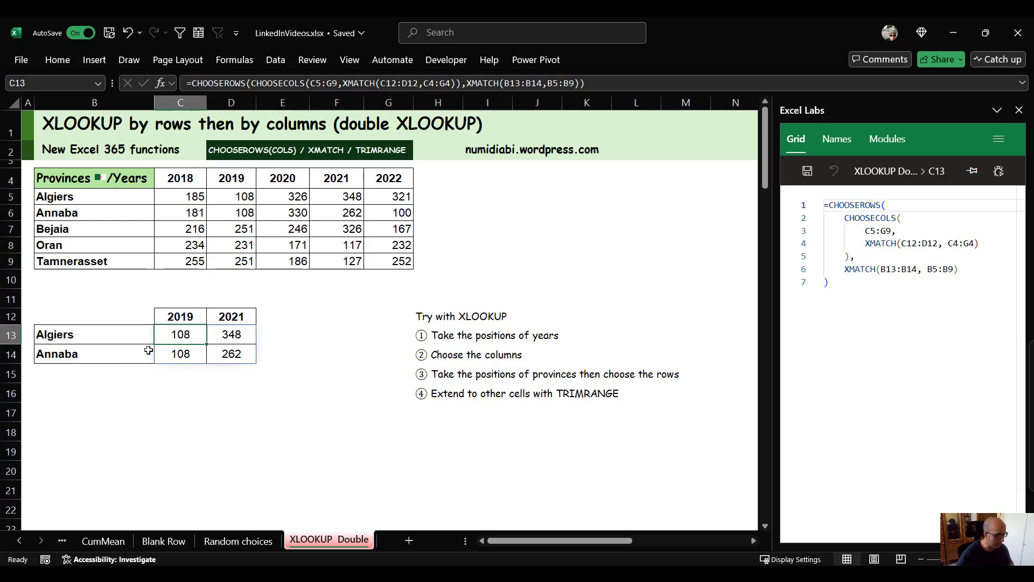
left_click(112, 372)
type("Oran")
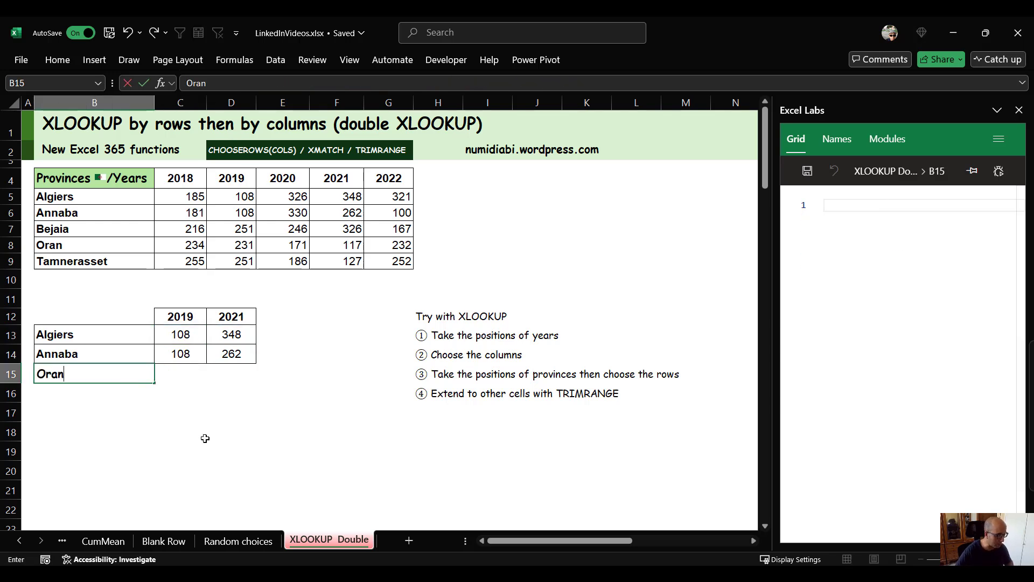
key("ctrl+Return")
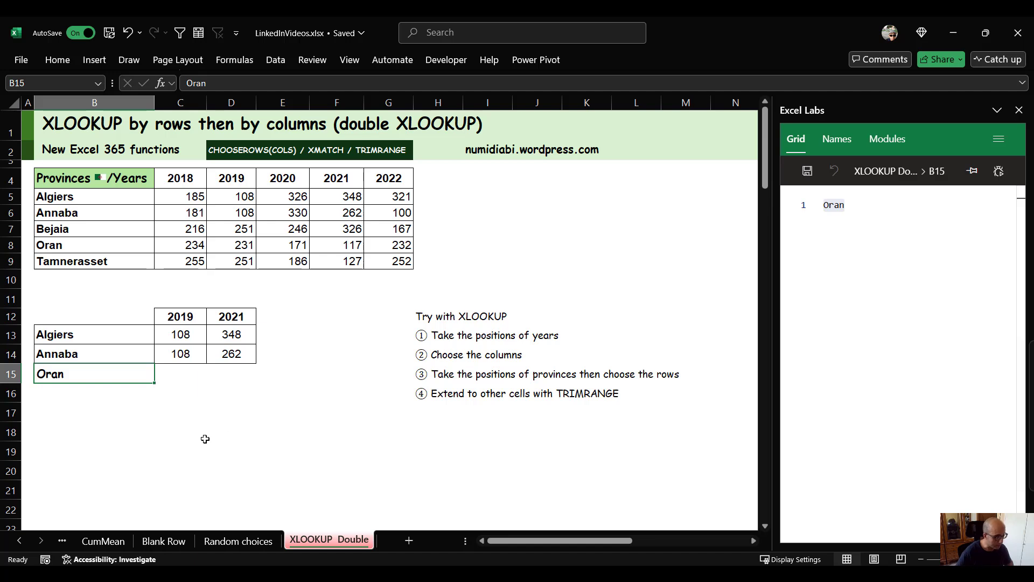
Step: Add 2020 as a third lookup year in E12
left_click(275, 319)
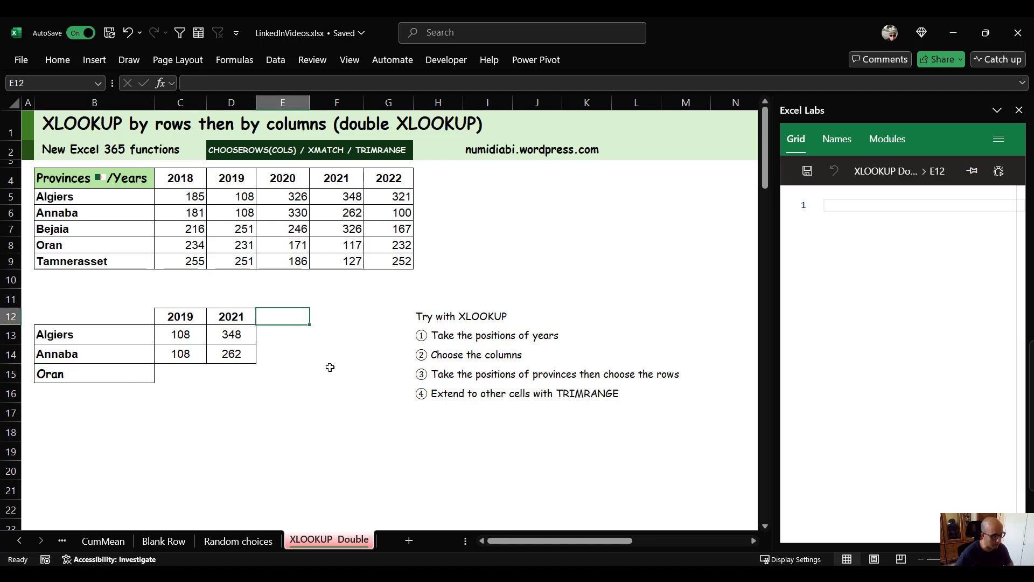
left_click(180, 313)
left_click(273, 317)
type("2020")
key("ctrl+Return")
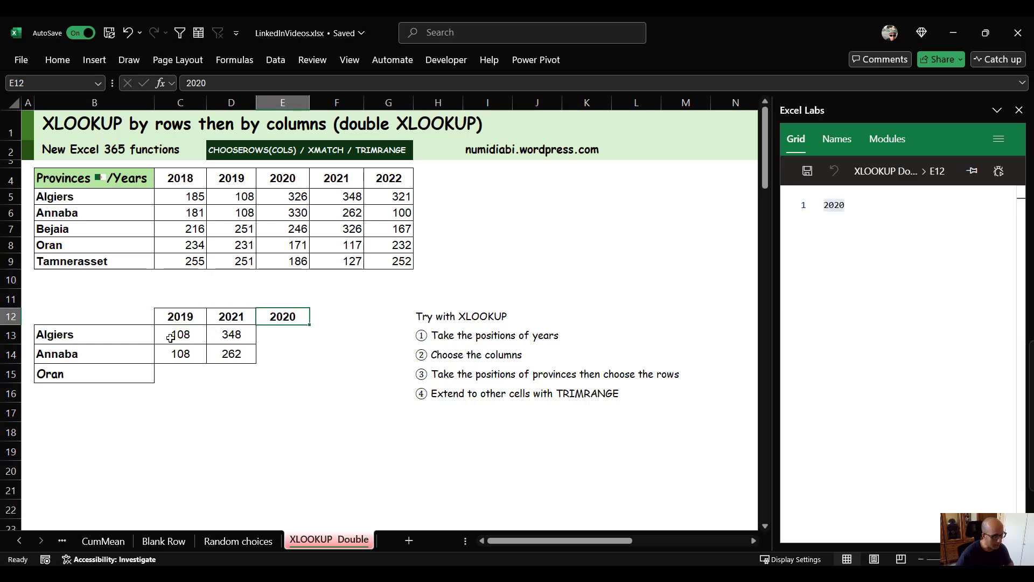
Step: Extend the XMATCH lookup values in the C13 formula to C12:E12 for years and B13:B15 for provinces
double_click(171, 338)
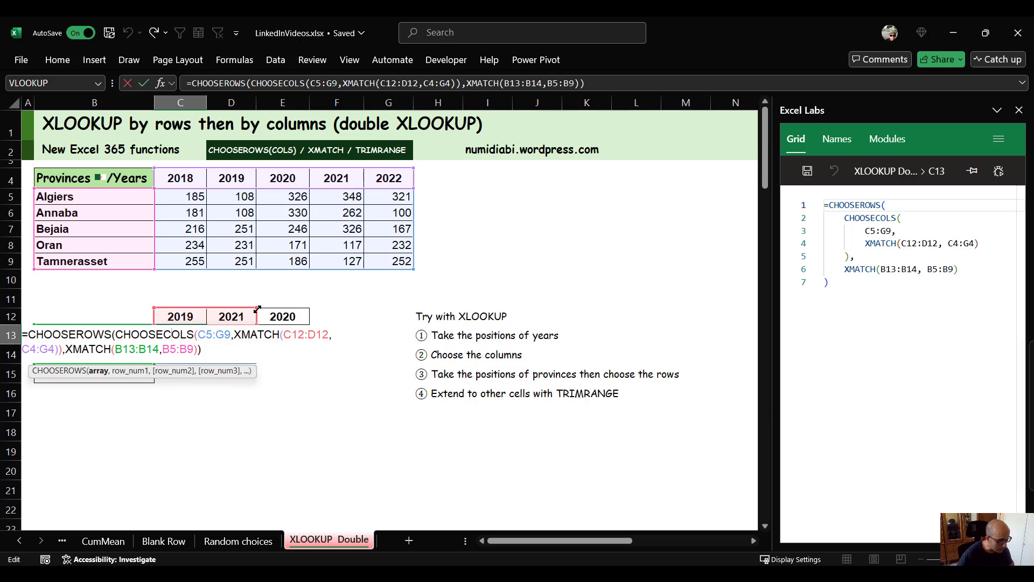
left_click_drag(257, 309, 309, 309)
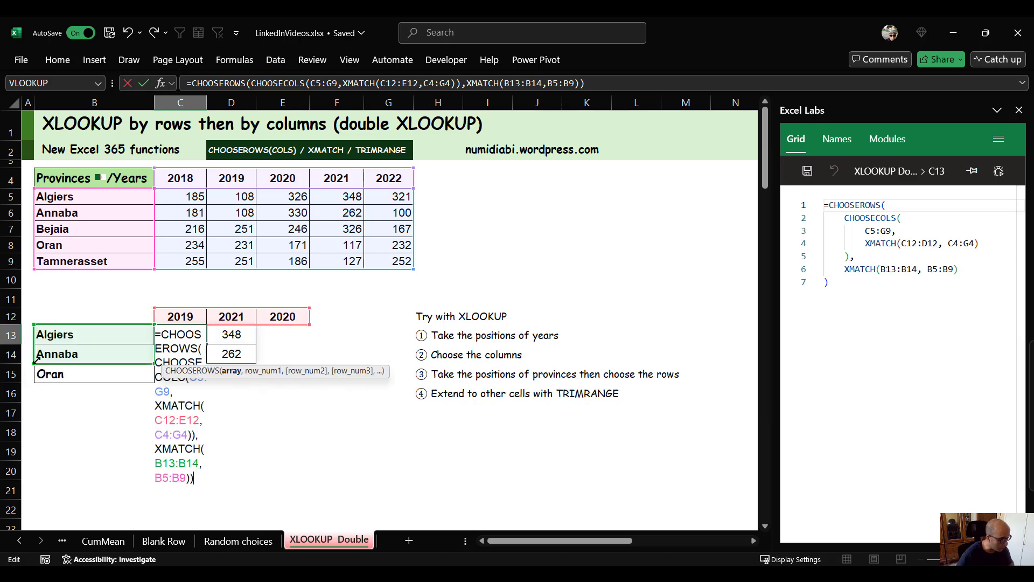
left_click_drag(36, 362, 38, 381)
key("ctrl+Return")
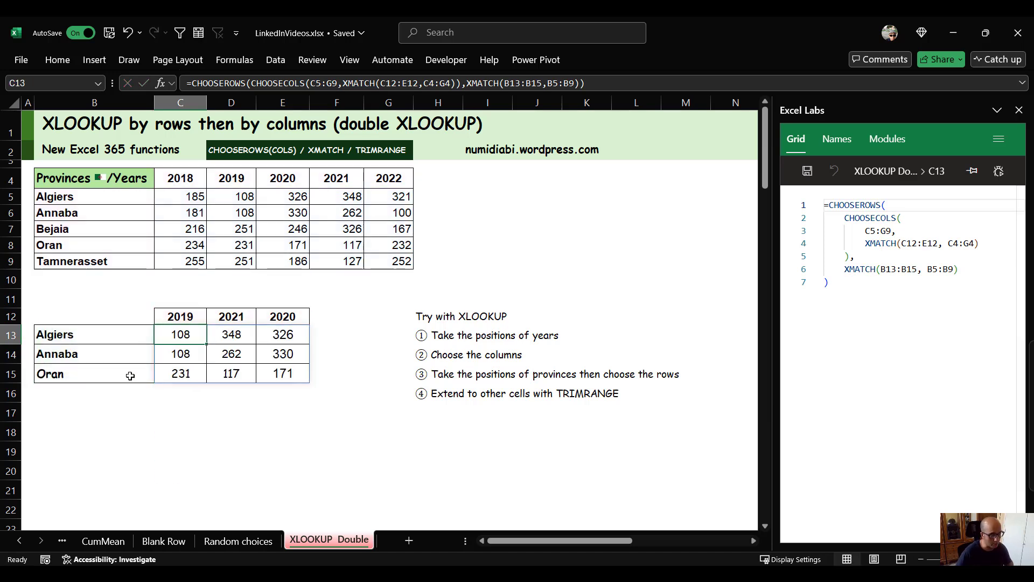
Step: Clear the province in B15 and inspect the ranges that the C13 formula references
left_click(74, 373)
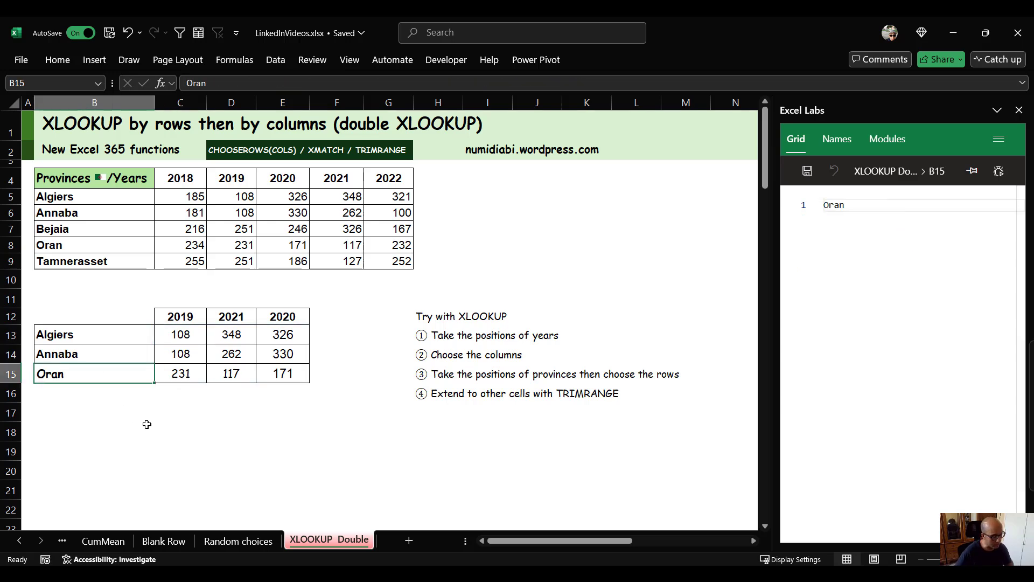
key("Delete")
left_click(167, 334)
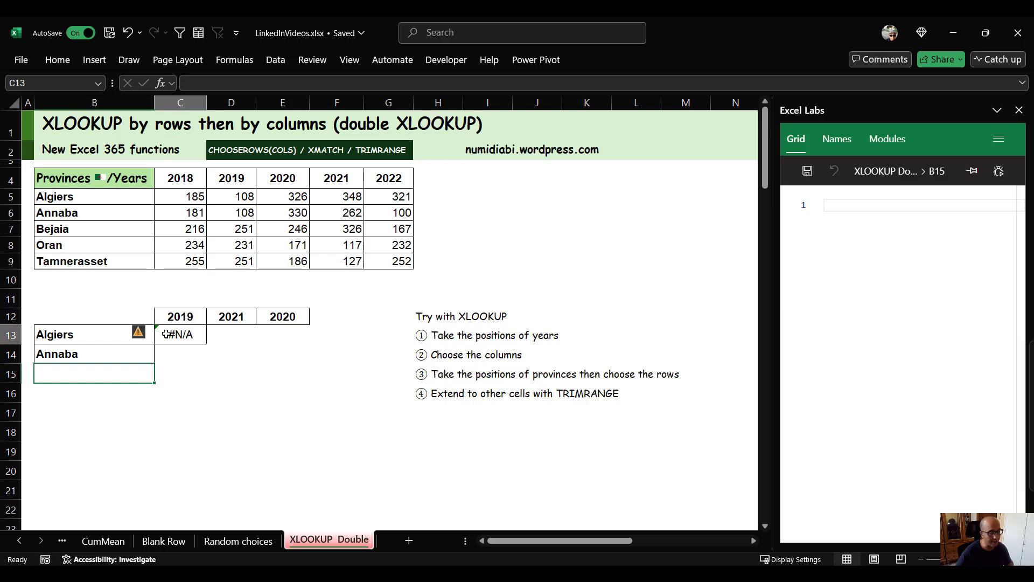
double_click(174, 334)
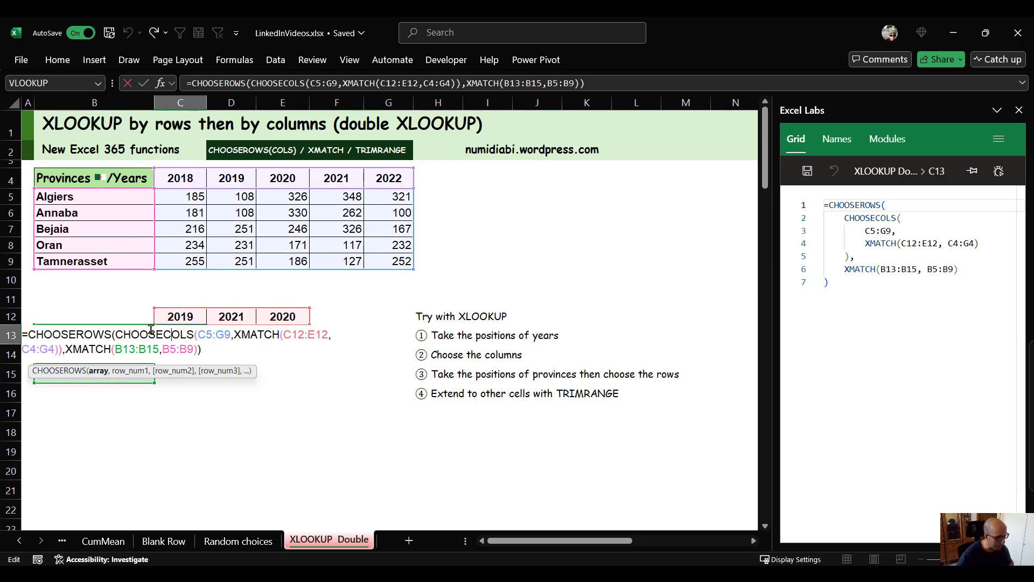
left_click(141, 377)
double_click(186, 333)
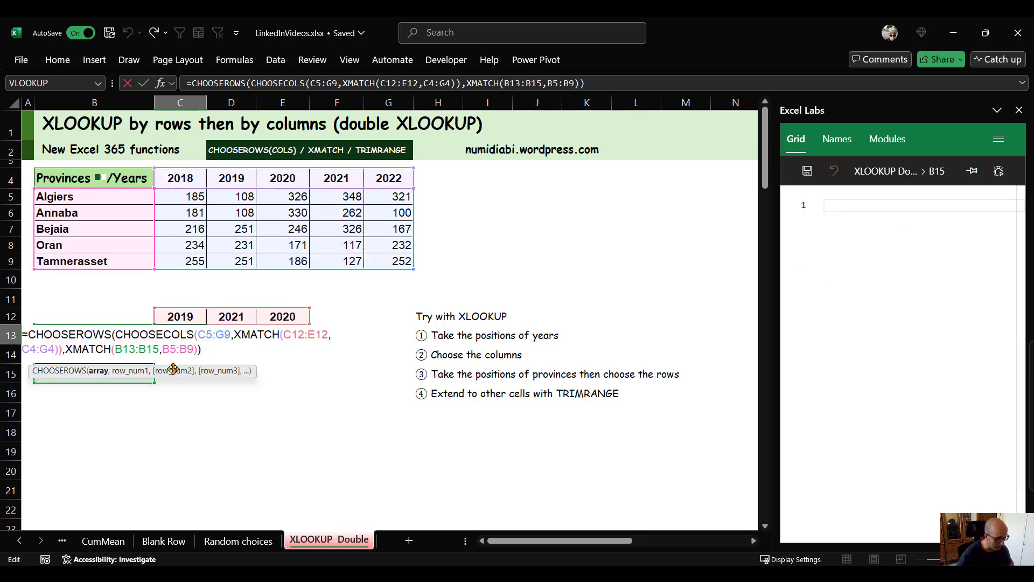
left_click_drag(174, 372, 235, 261)
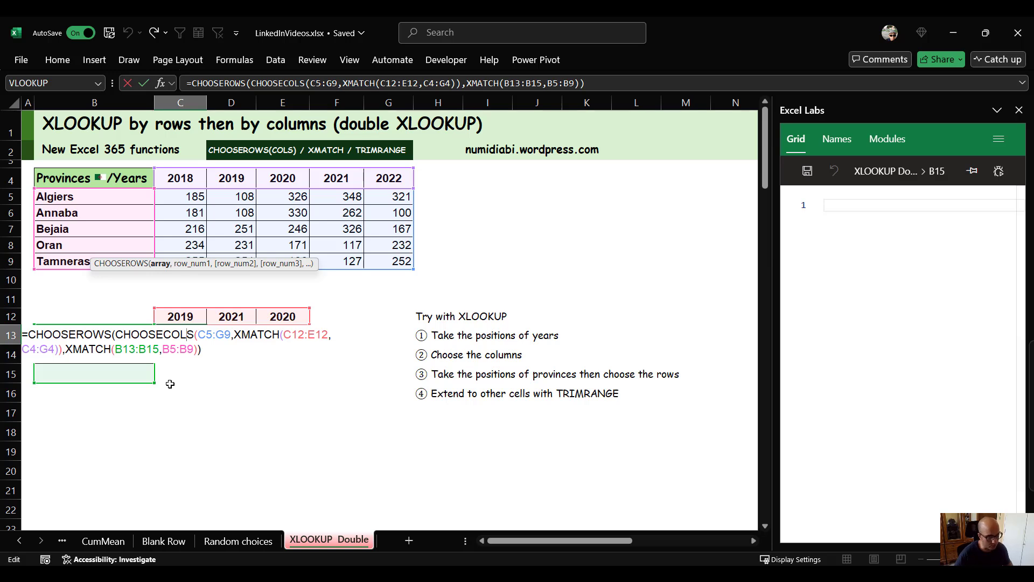
key("ctrl+Return")
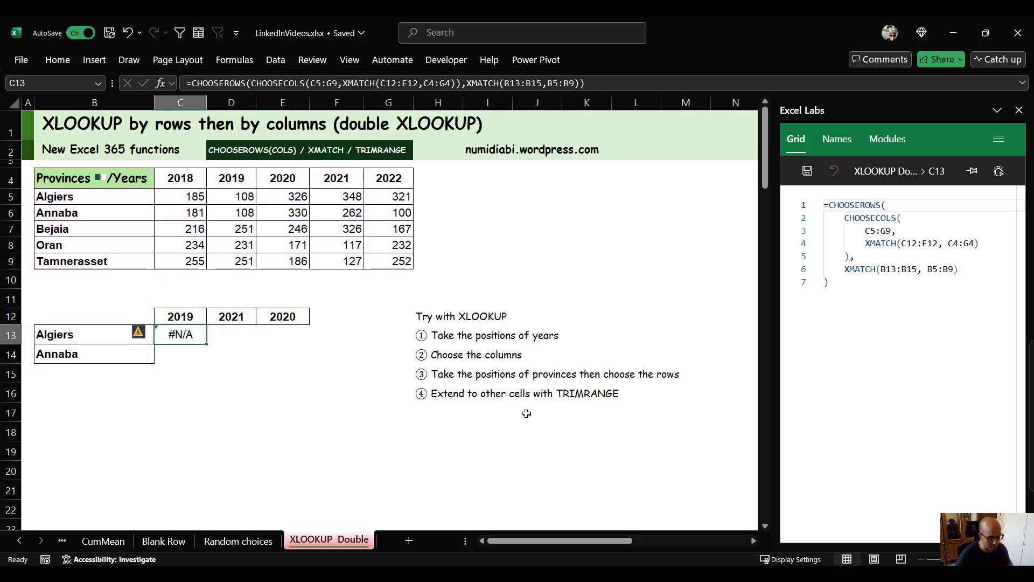
Step: Add trailing trim references to the C13 formula, using C4:.G4 in the year XMATCH and B13:.B15 in the province XMATCH
double_click(180, 334)
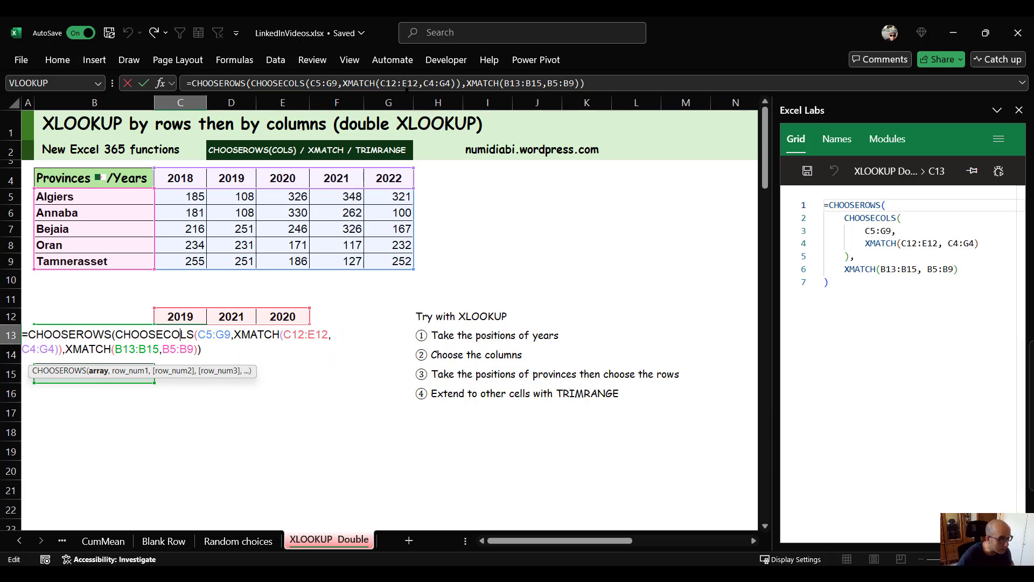
left_click(560, 83)
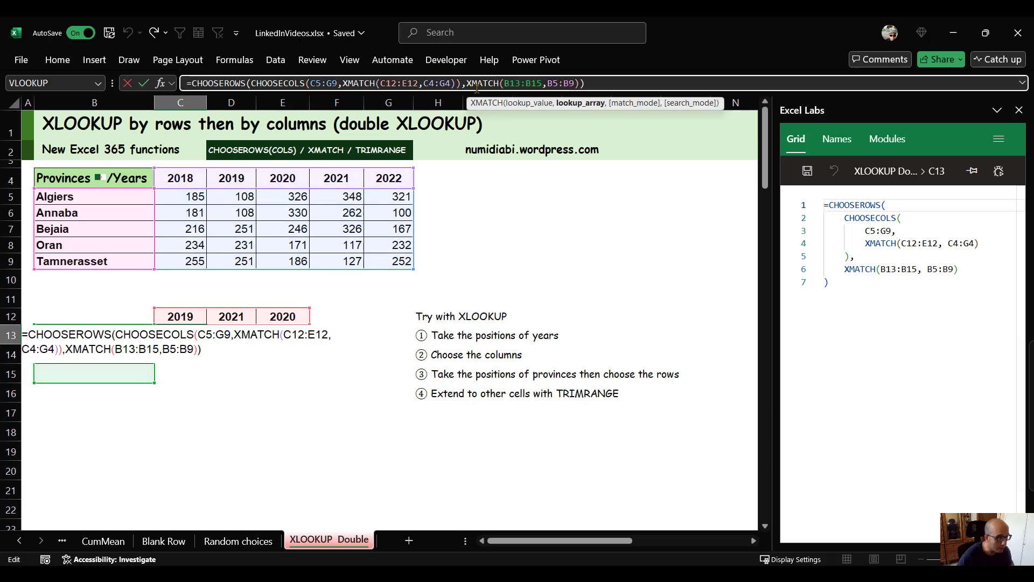
left_click(439, 84)
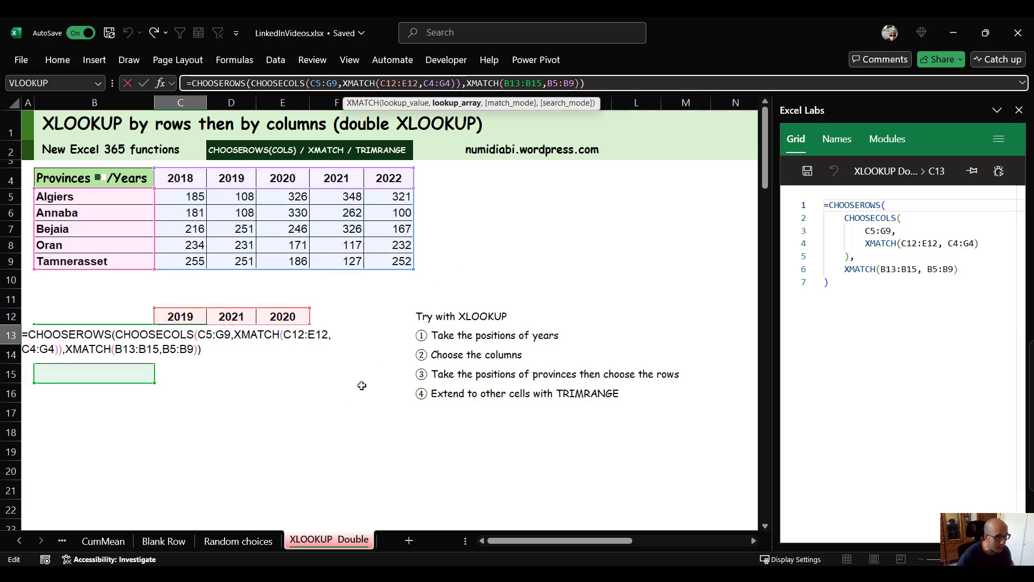
type(".")
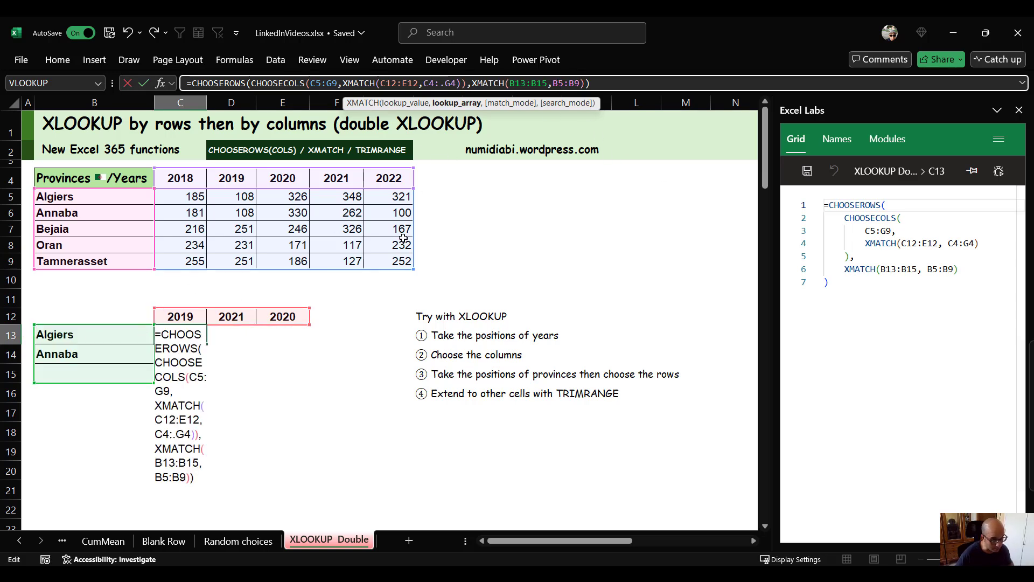
left_click(530, 83)
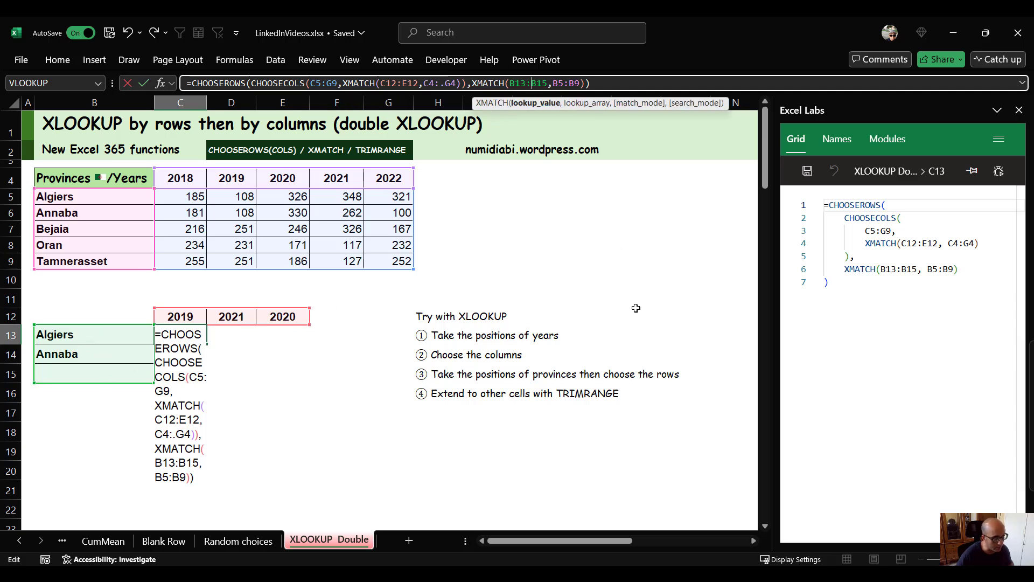
type(".")
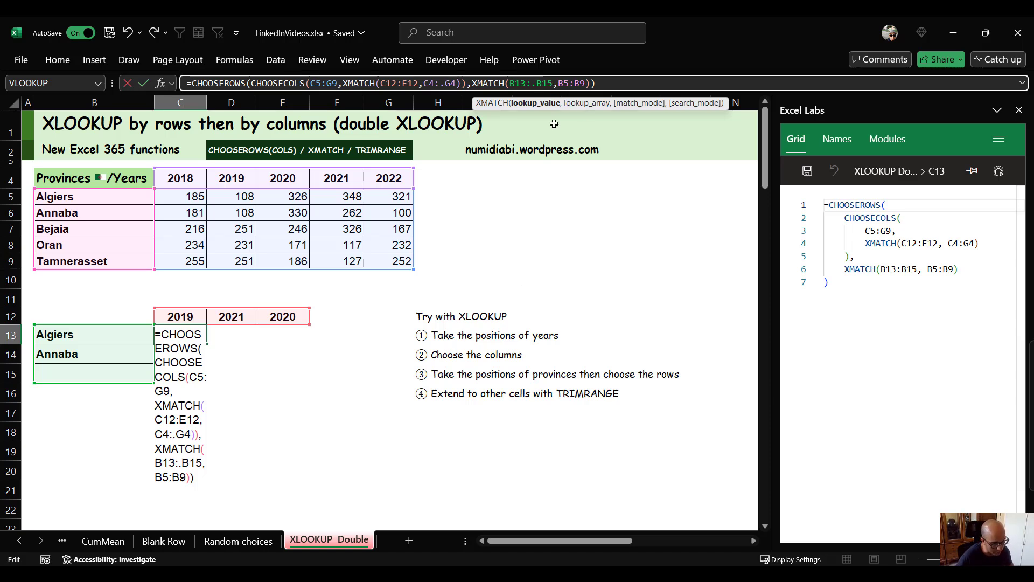
key("ctrl+Return")
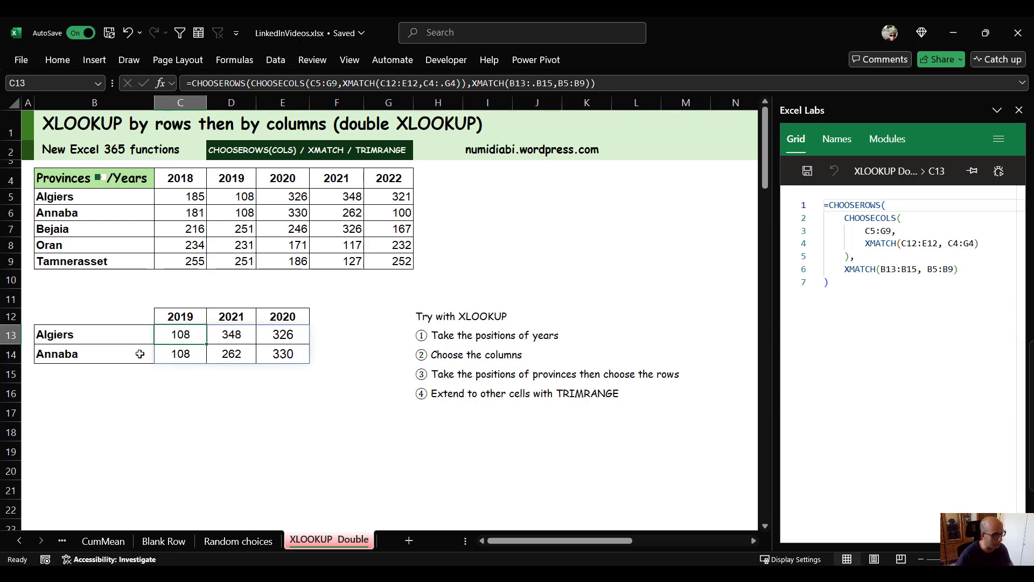
Step: Enter Oran in B15 again and check the spilled lookup table
left_click(85, 372)
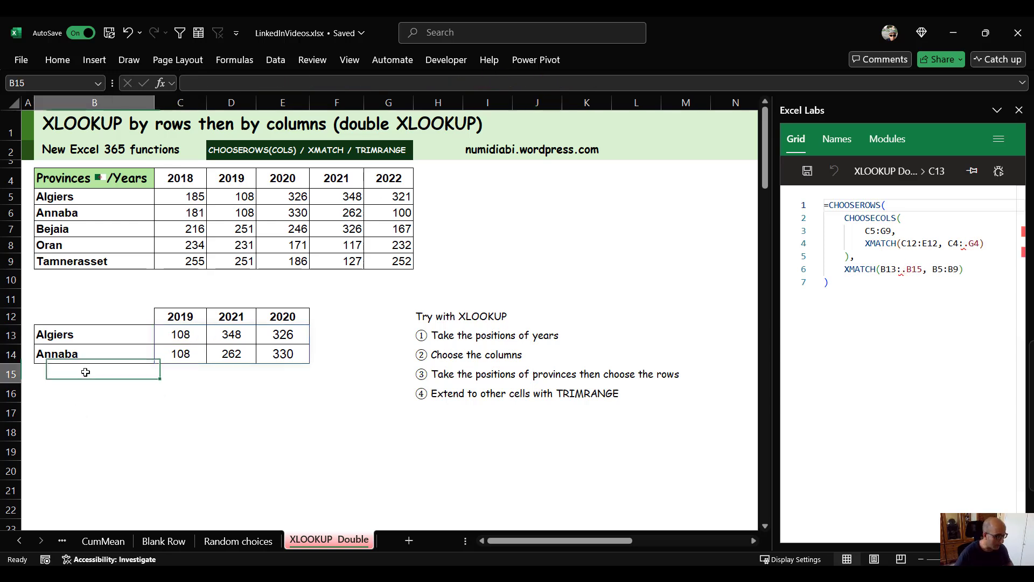
type("Oran")
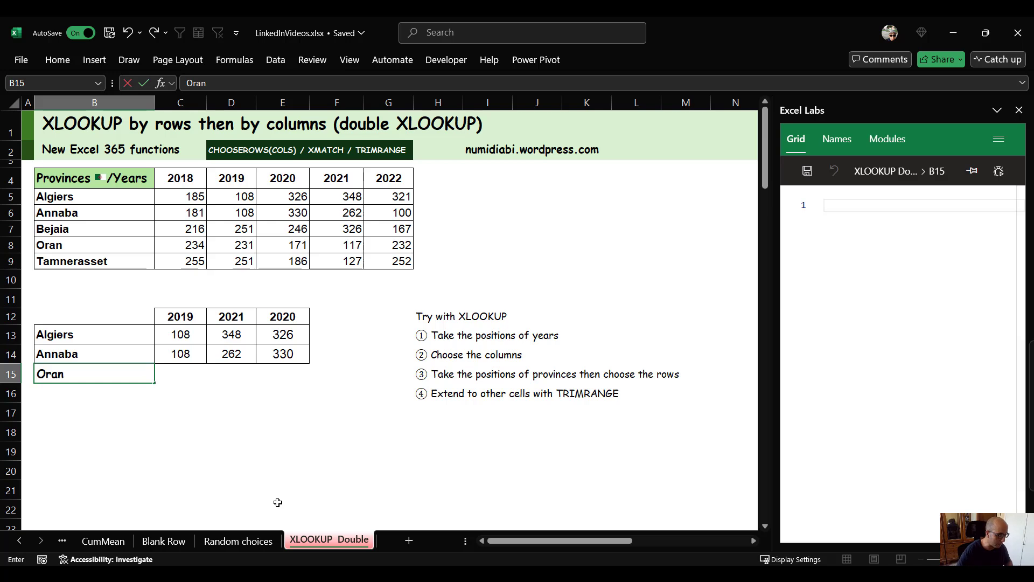
key("ctrl+Return")
left_click(330, 316)
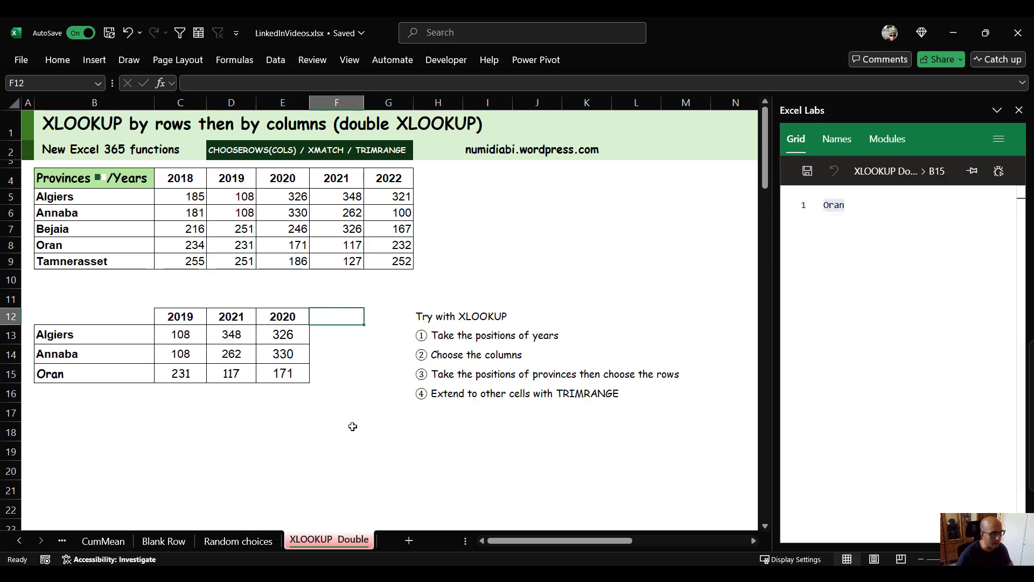
left_click(167, 317)
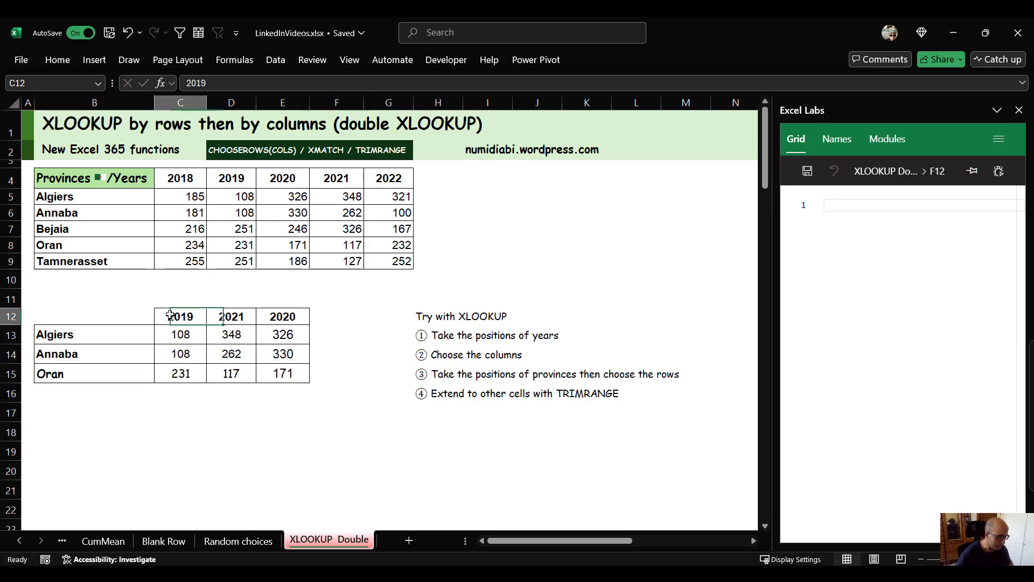
Step: Extend the lookup values in the C13 formula to C12:G12 for years and B13:B17 for provinces
left_click(166, 332)
left_click(181, 333)
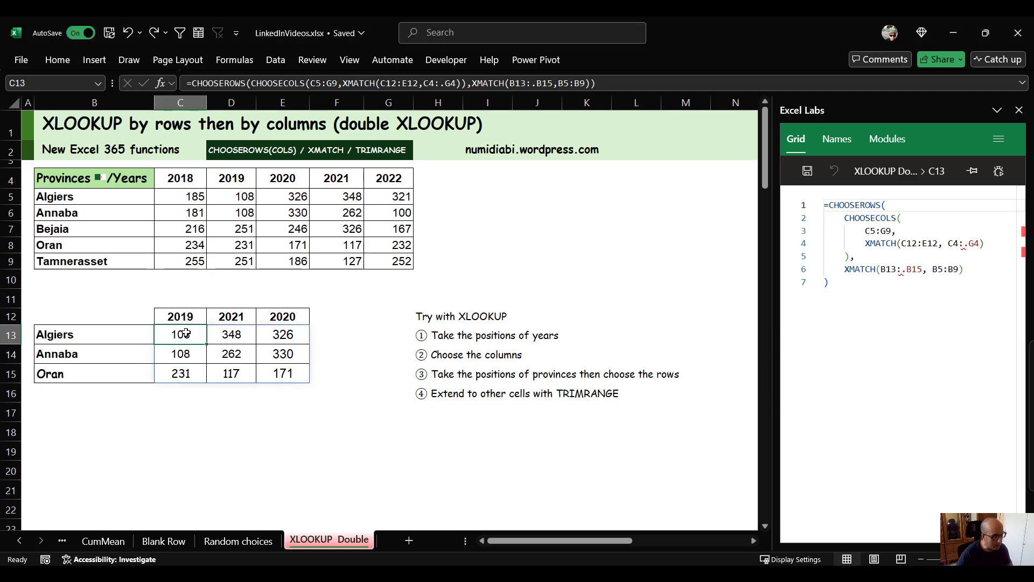
double_click(181, 333)
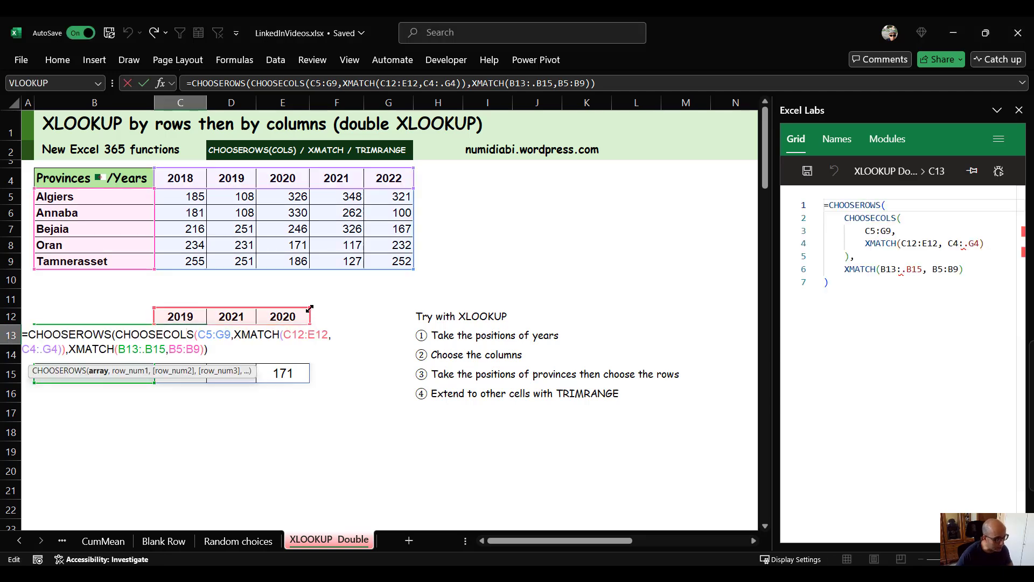
left_click_drag(318, 305, 414, 308)
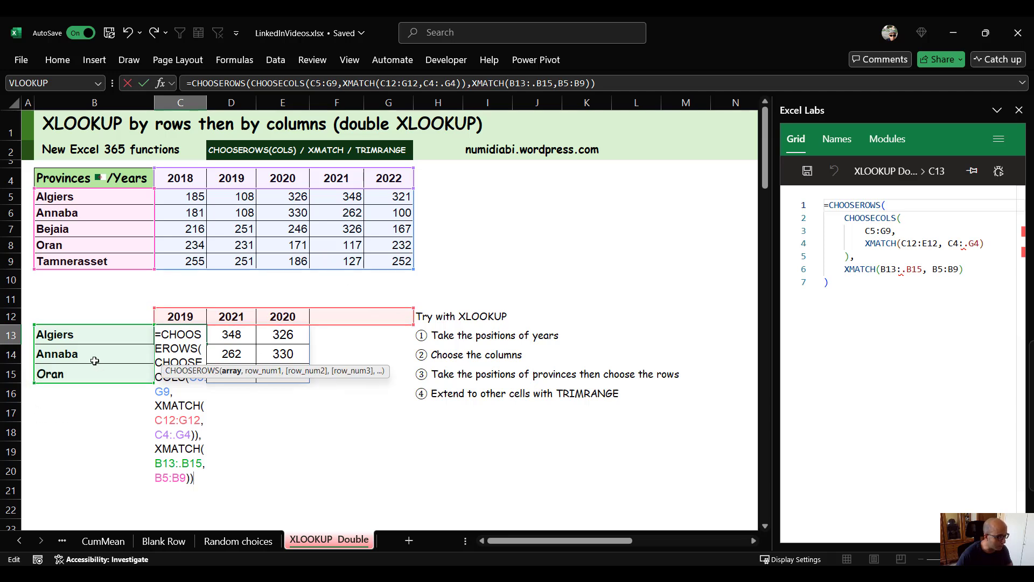
left_click_drag(31, 381, 38, 416)
key("ctrl+Return")
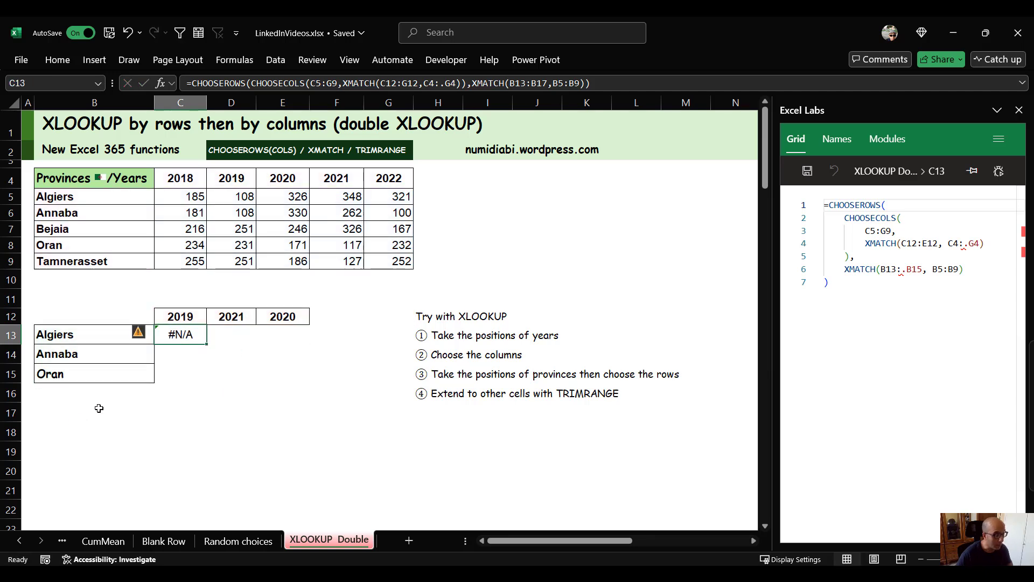
Step: Correct the trim references in the C13 formula, using C12:.G12 and B13:.B17 as lookup values and plain C4:G4 as the year lookup array
double_click(198, 335)
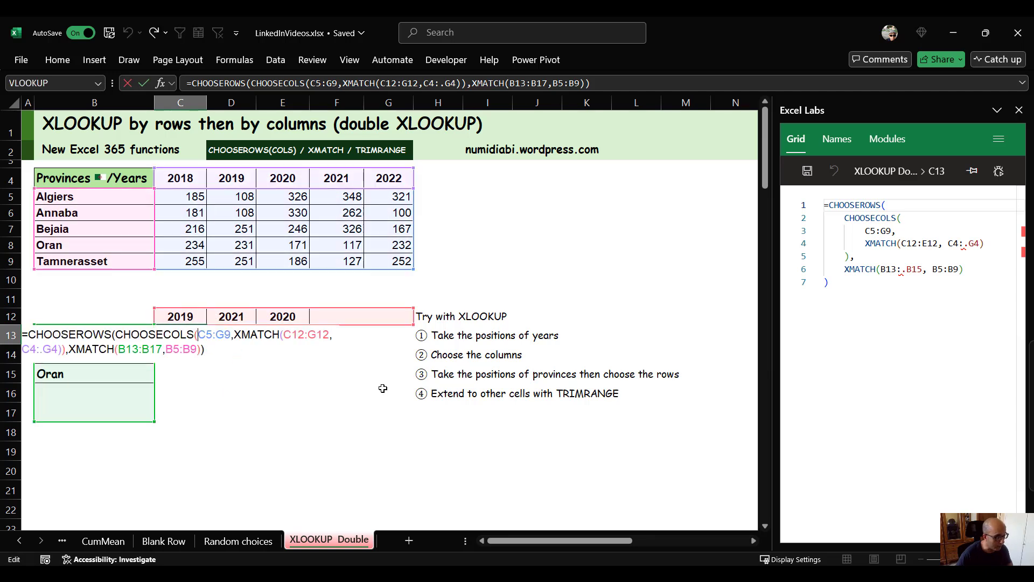
left_click(444, 83)
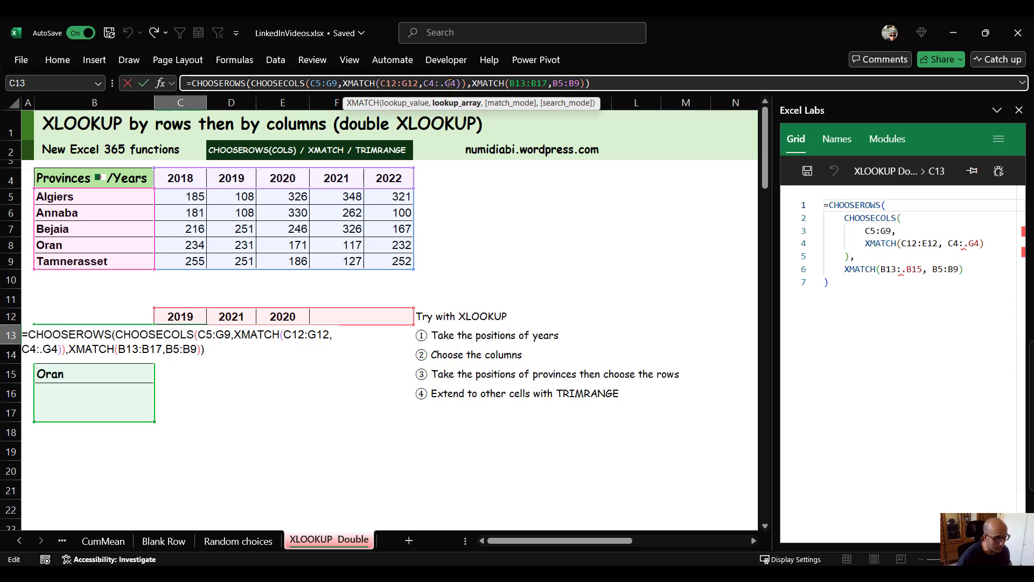
left_click(532, 82)
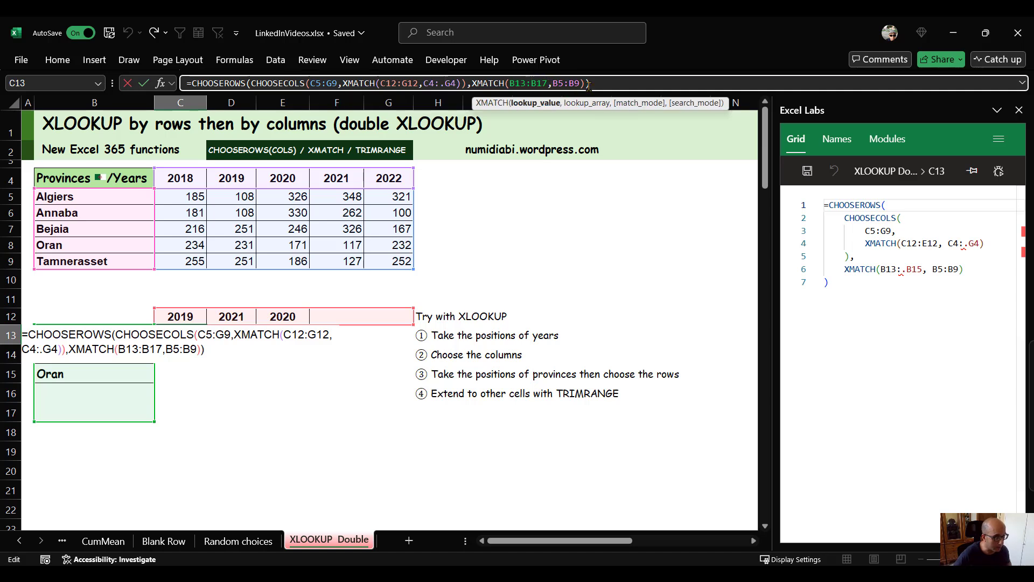
type(".")
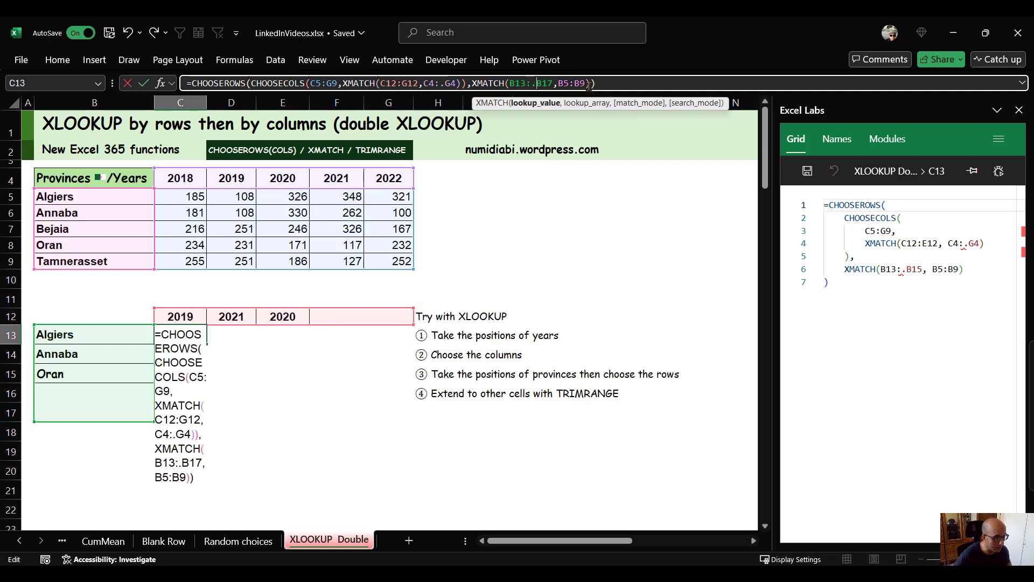
left_click(444, 83)
key("BackSpace")
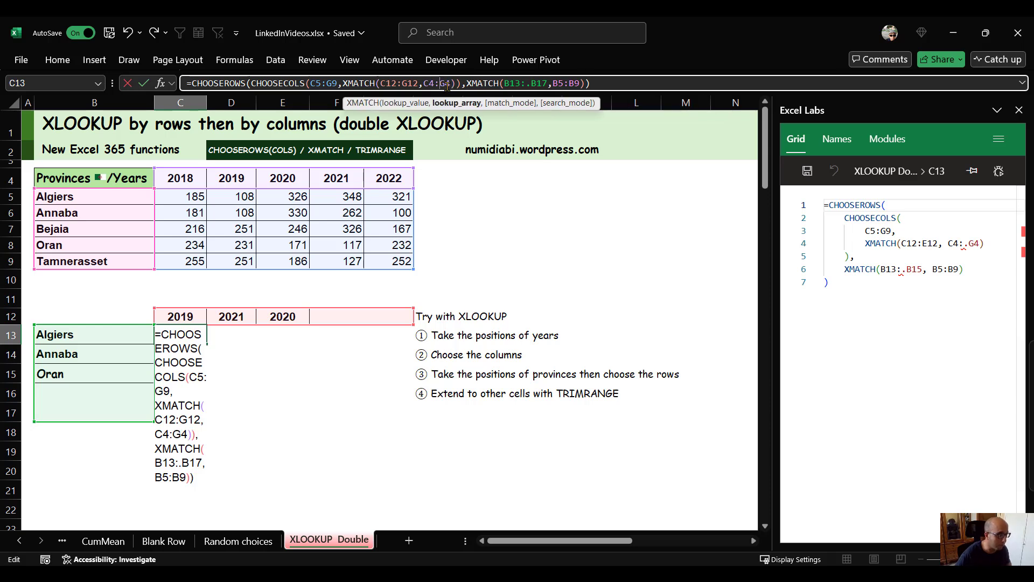
left_click(402, 83)
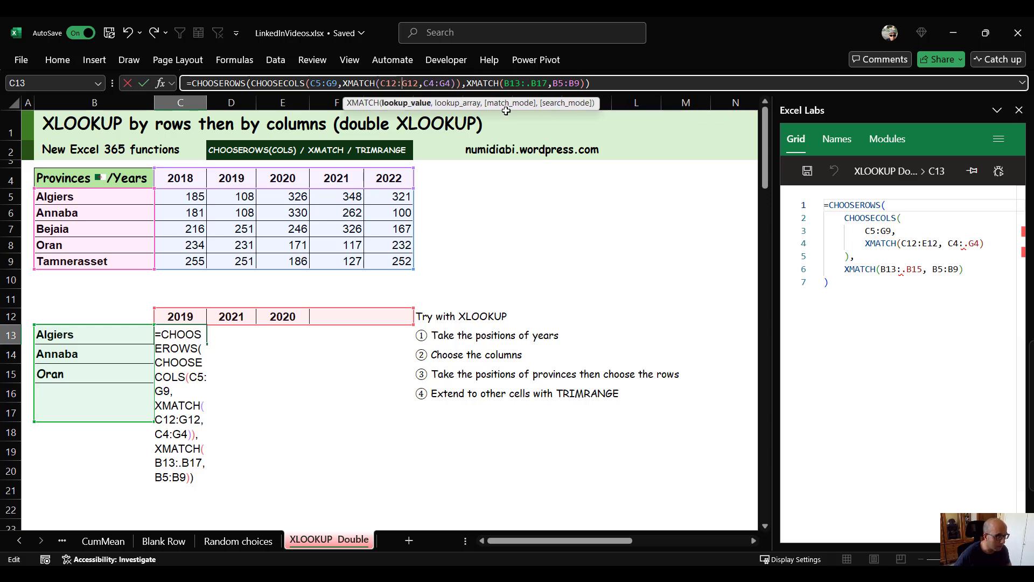
type(".")
key("ctrl+Return")
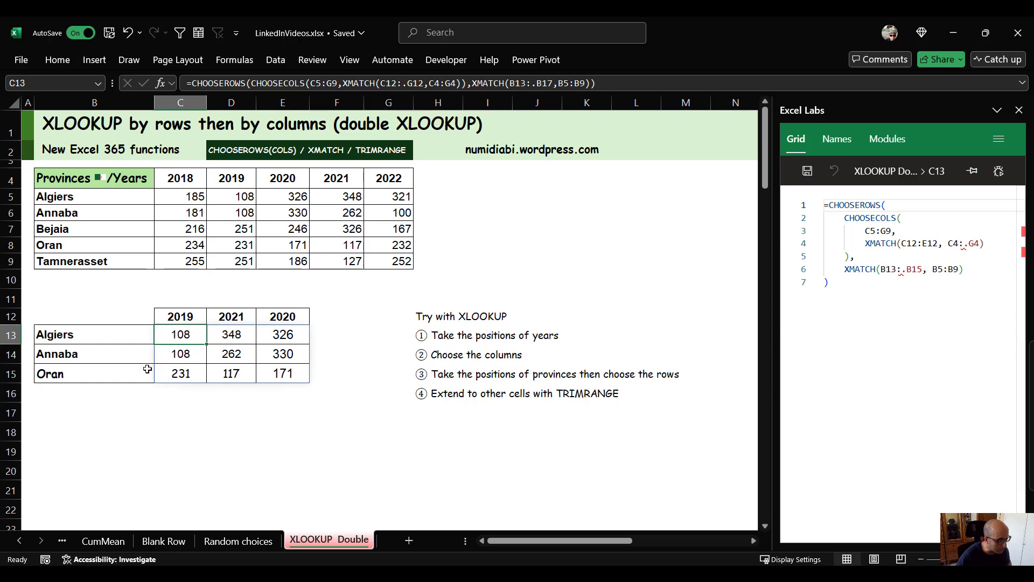
Step: Add the year 2018 to the lookup table header in F12
left_click(321, 319)
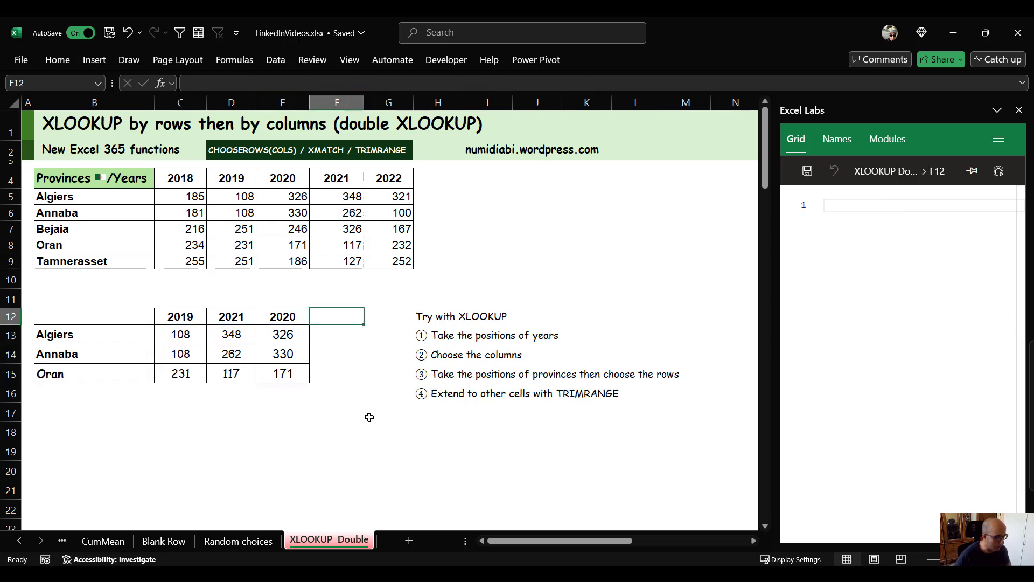
type("2018")
key("ctrl+Return")
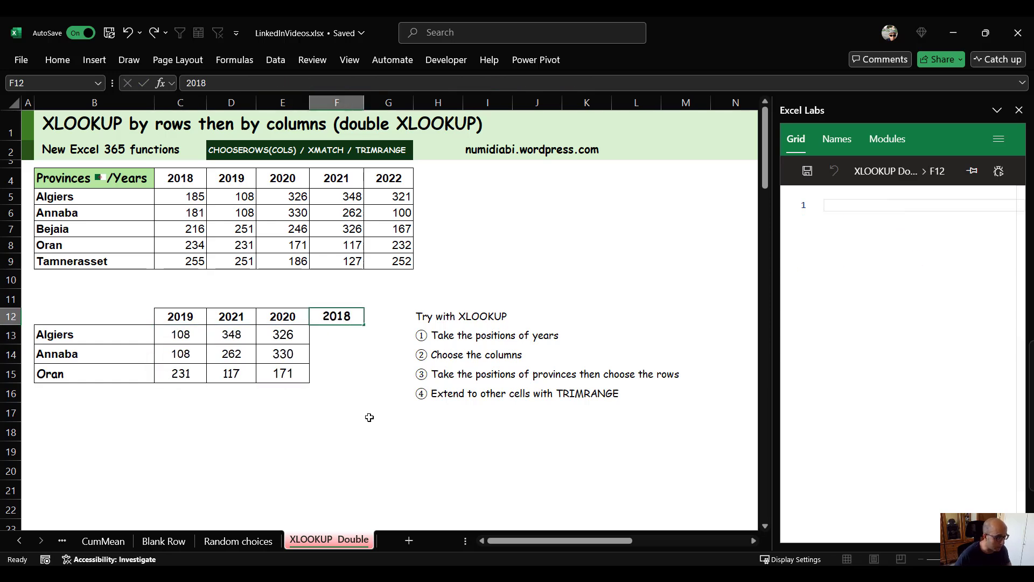
Step: Add the province Bejaia to the lookup table in B16 and review the formula in C13
left_click(104, 393)
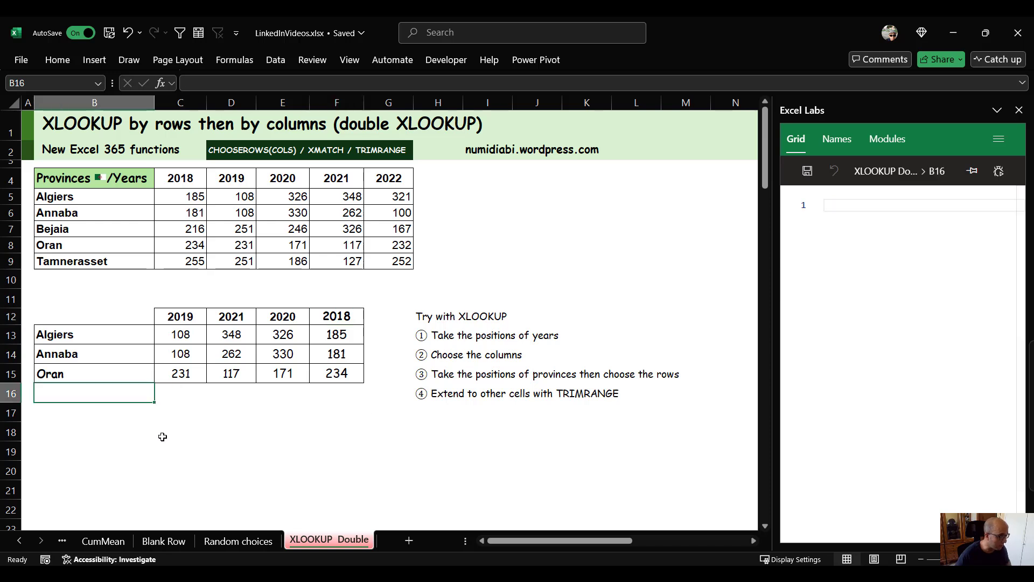
type("Bej")
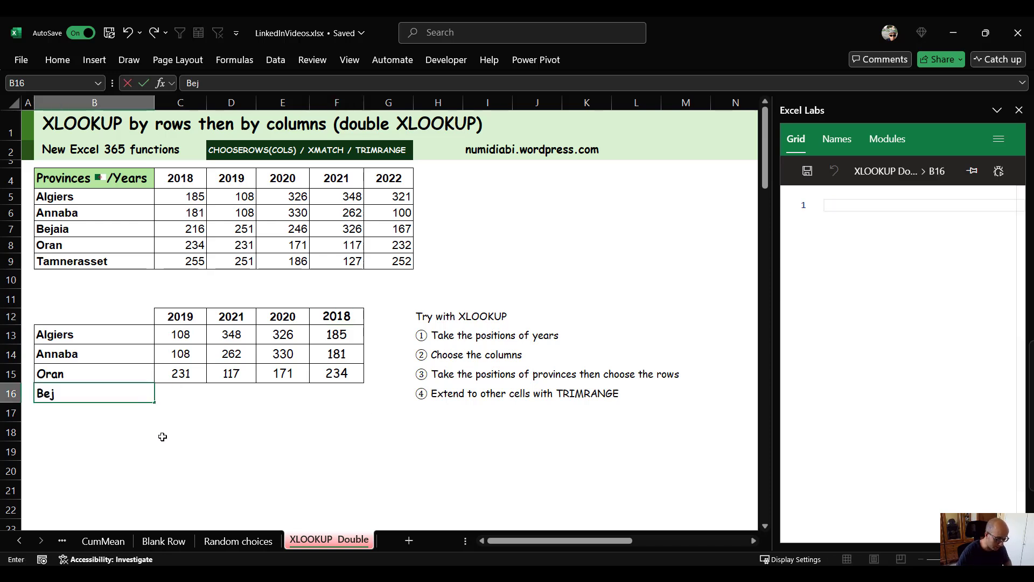
type("aia")
key("ctrl+Return")
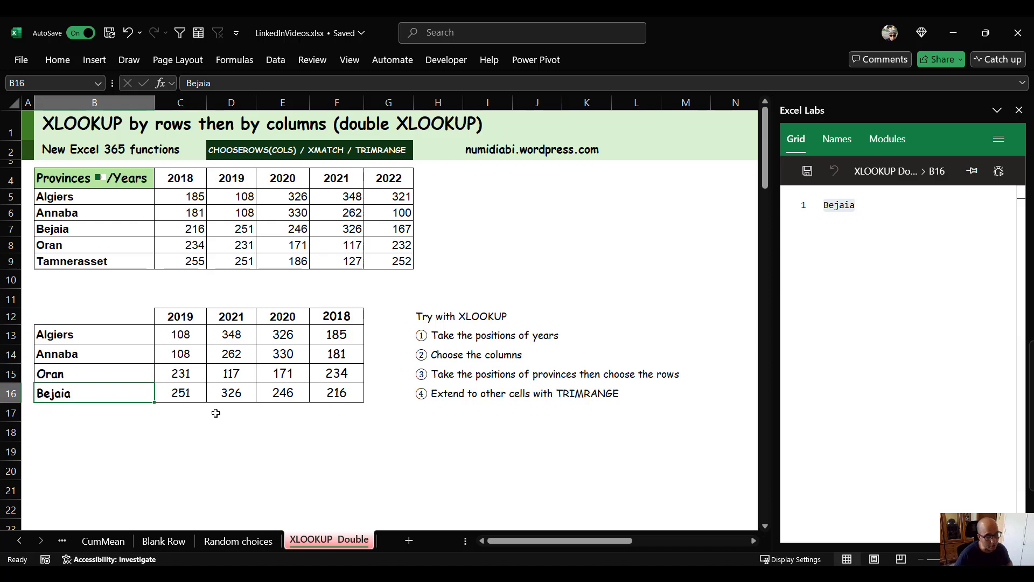
left_click(190, 333)
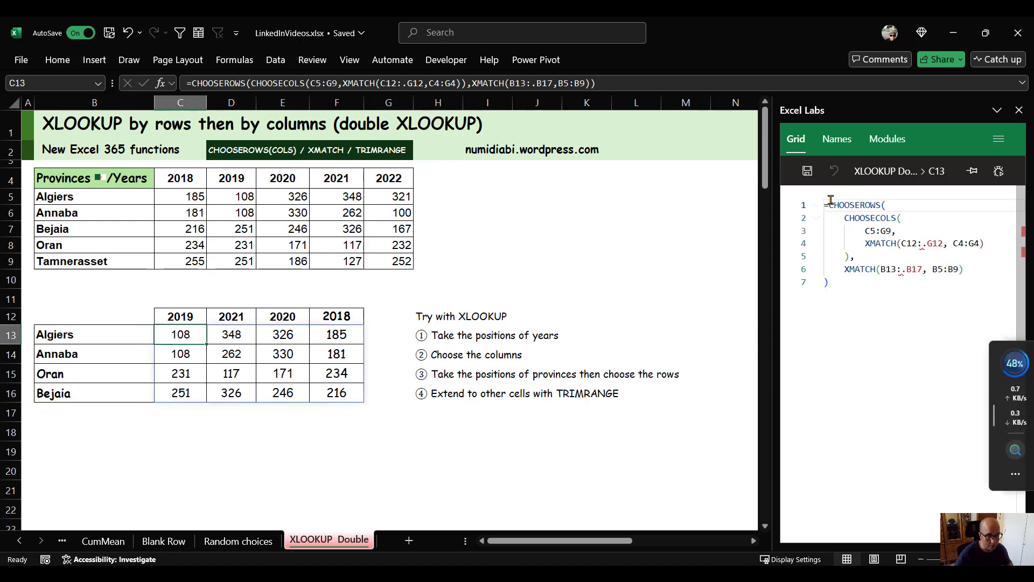